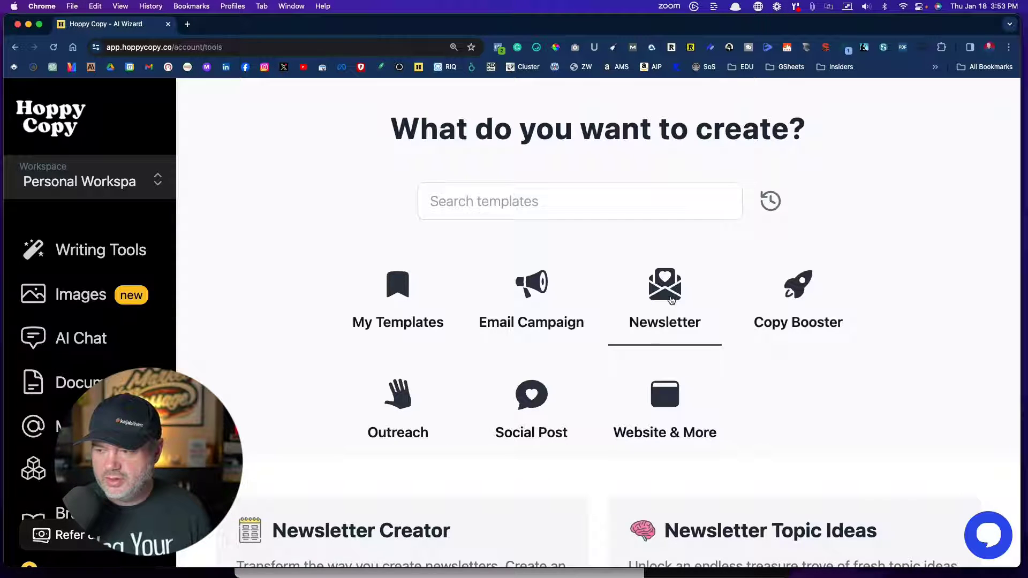
# Filter the template gallery to Newsletter templates and bring the Newsletter Topic Ideas card into view.
pyautogui.click(672, 301)
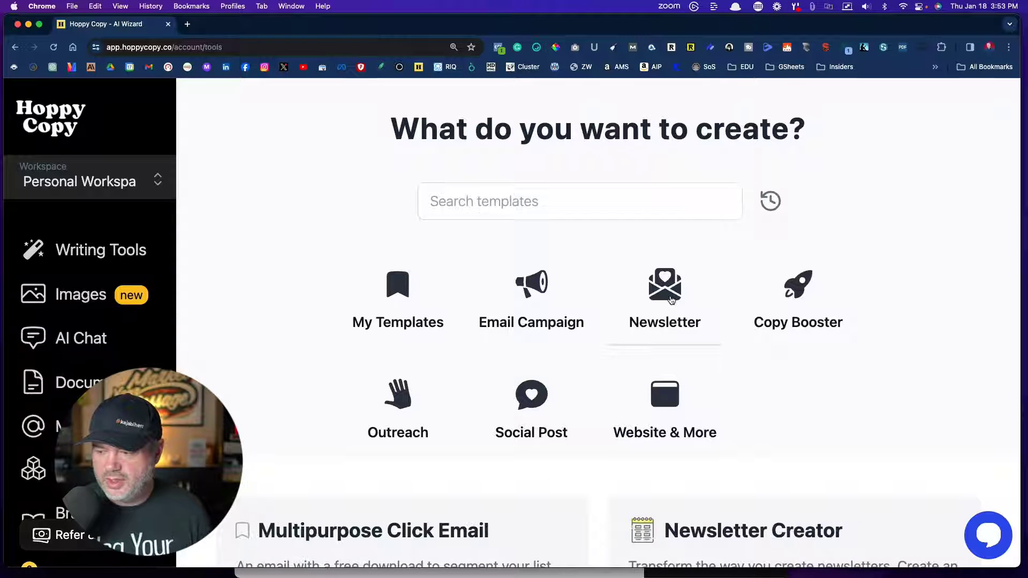
pyautogui.scroll(-5, 670, 299)
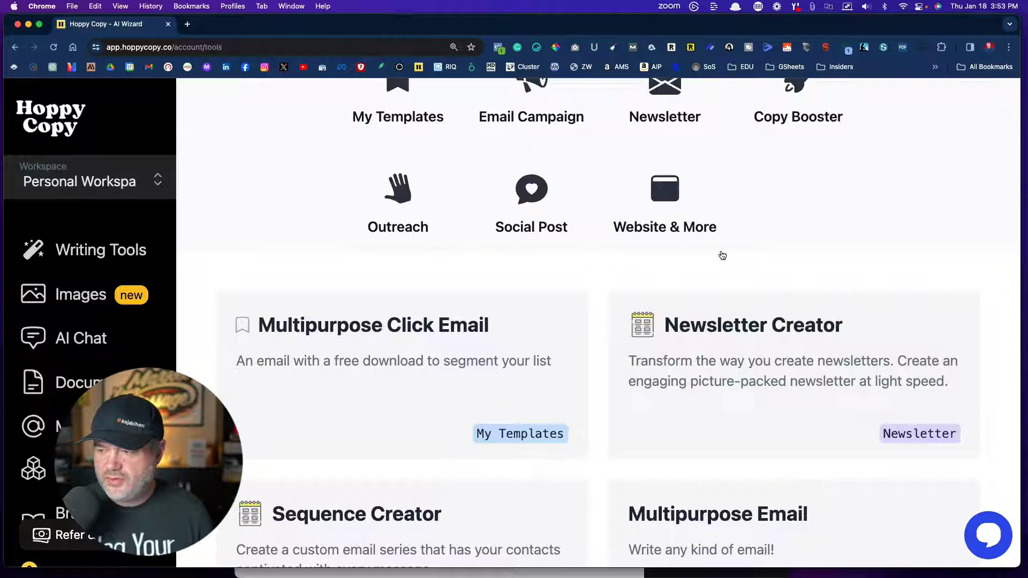
pyautogui.click(665, 108)
pyautogui.scroll(-2, 799, 248)
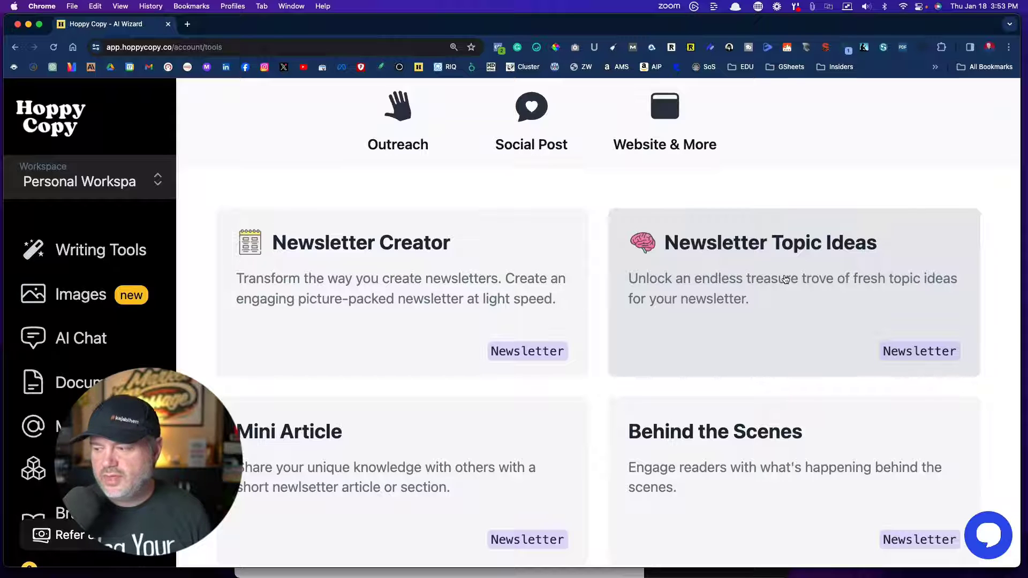
# Open Newsletter Topic Ideas and describe 'Thrifty Reseller Hub Newsletter' as about selling books and sports cards.
pyautogui.click(763, 259)
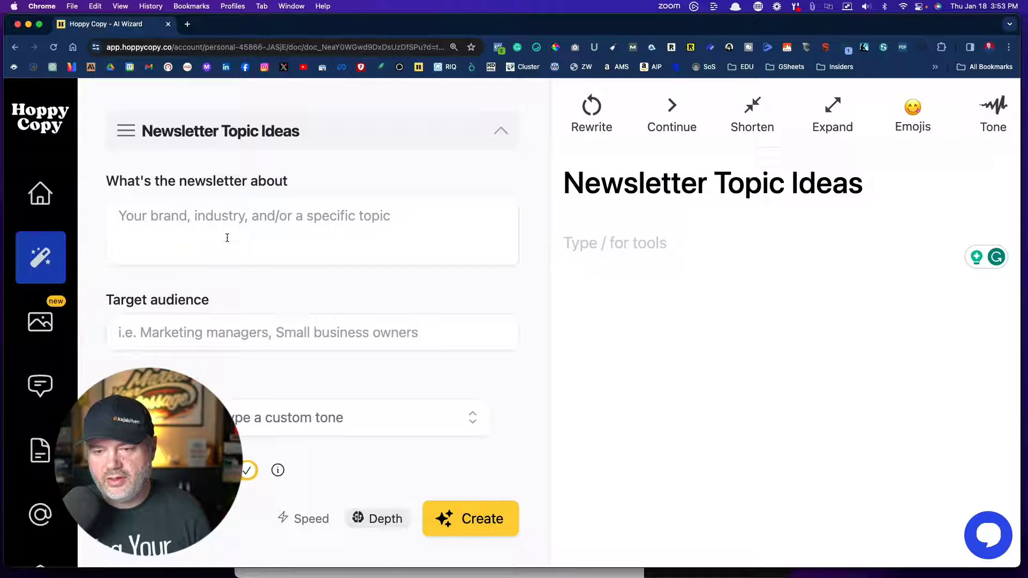
pyautogui.click(134, 221)
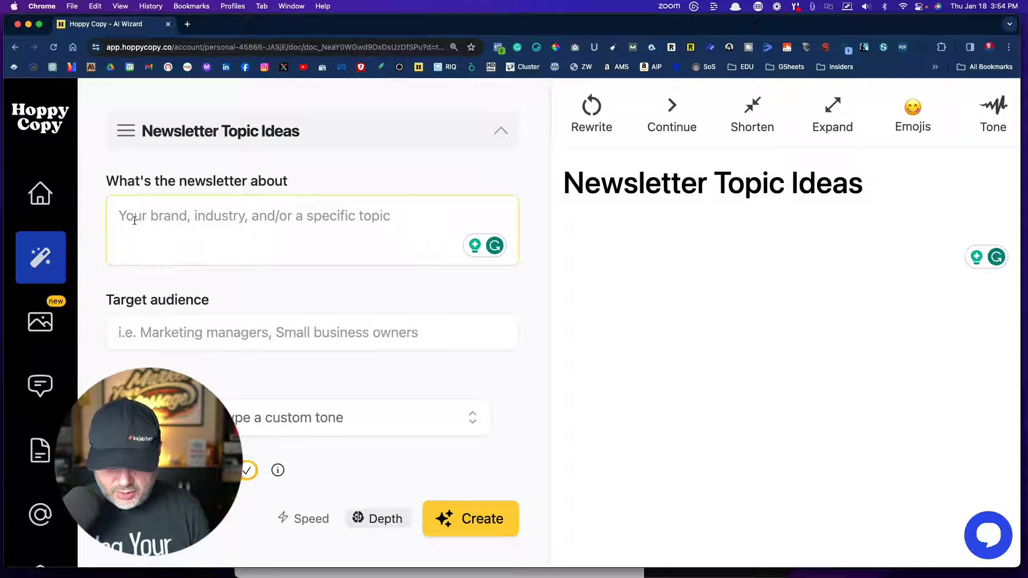
pyautogui.write('Thrifty')
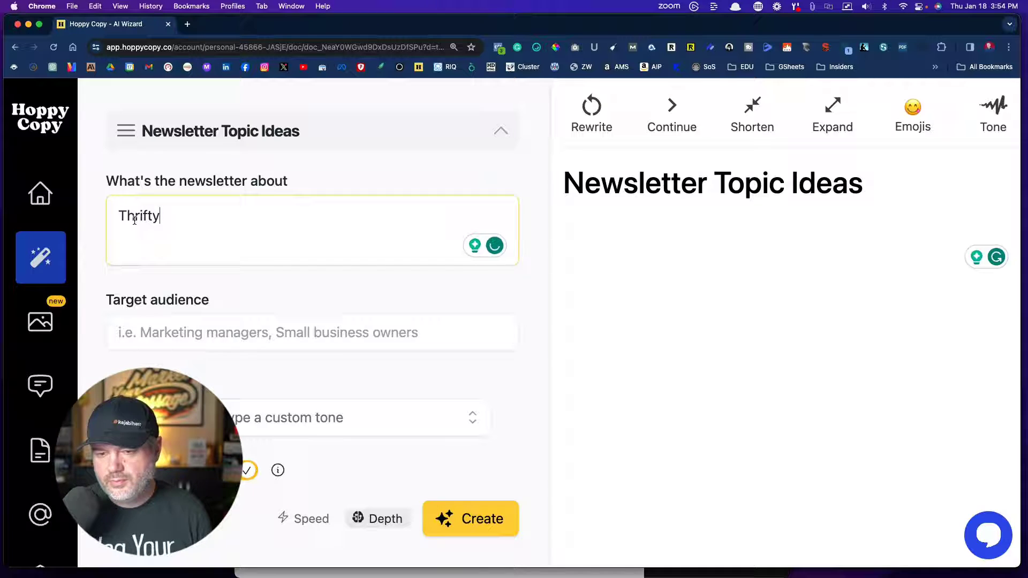
pyautogui.write('Reseller')
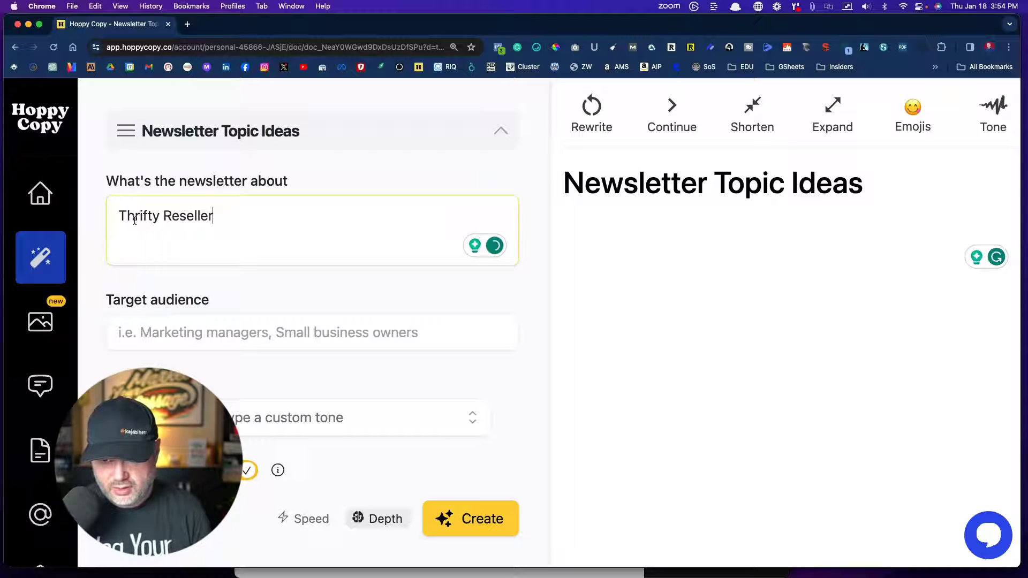
pyautogui.write(' Hub Newslett')
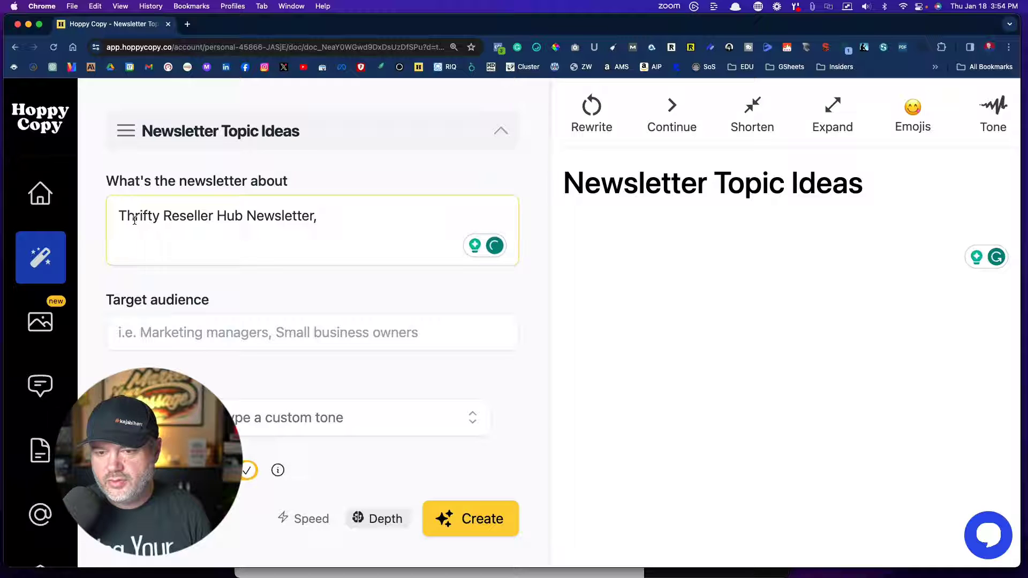
pyautogui.write('er, ')
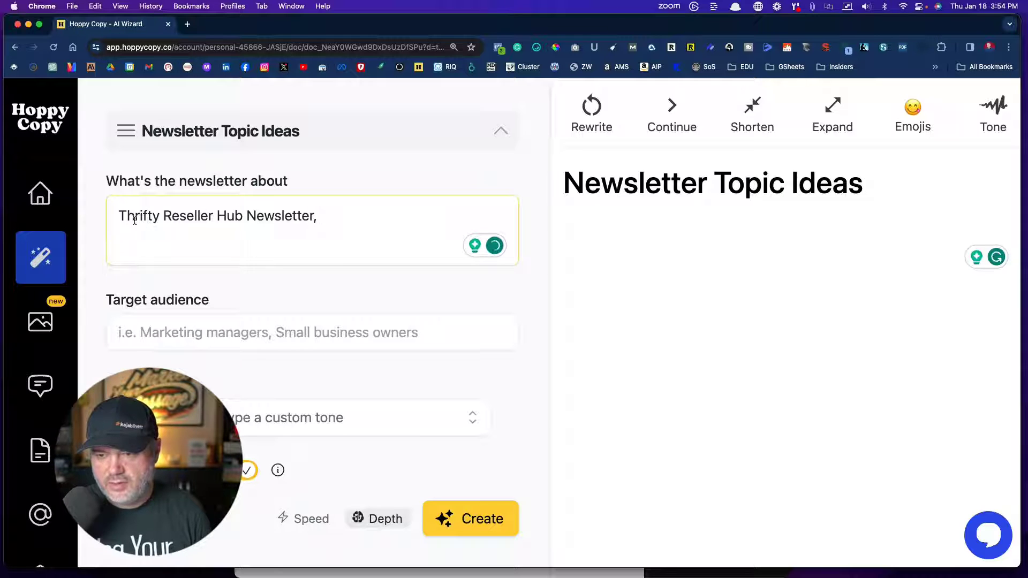
pyautogui.press('BackSpace')
pyautogui.press('BackSpace')
pyautogui.write('. T')
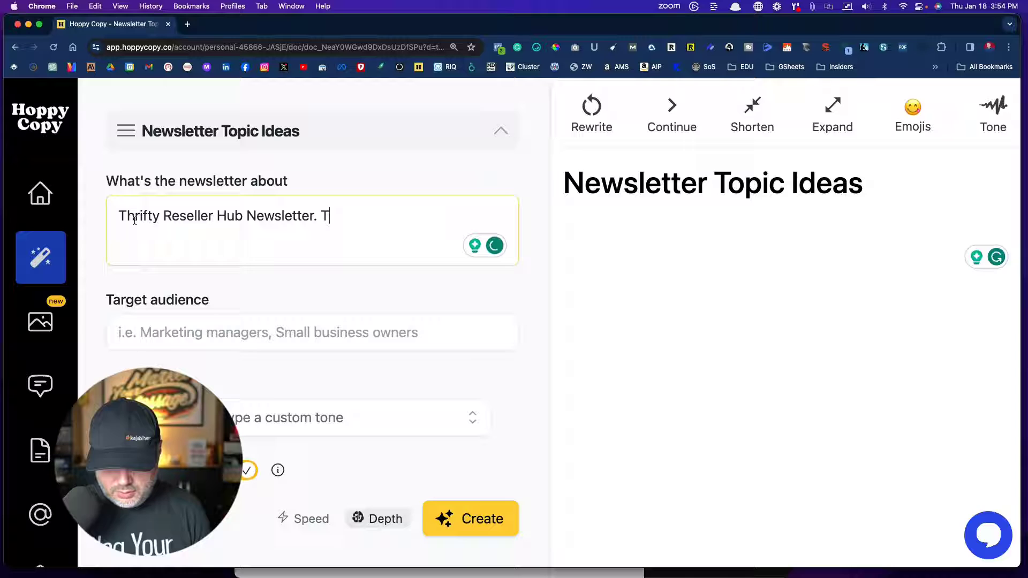
pyautogui.write('his newsl')
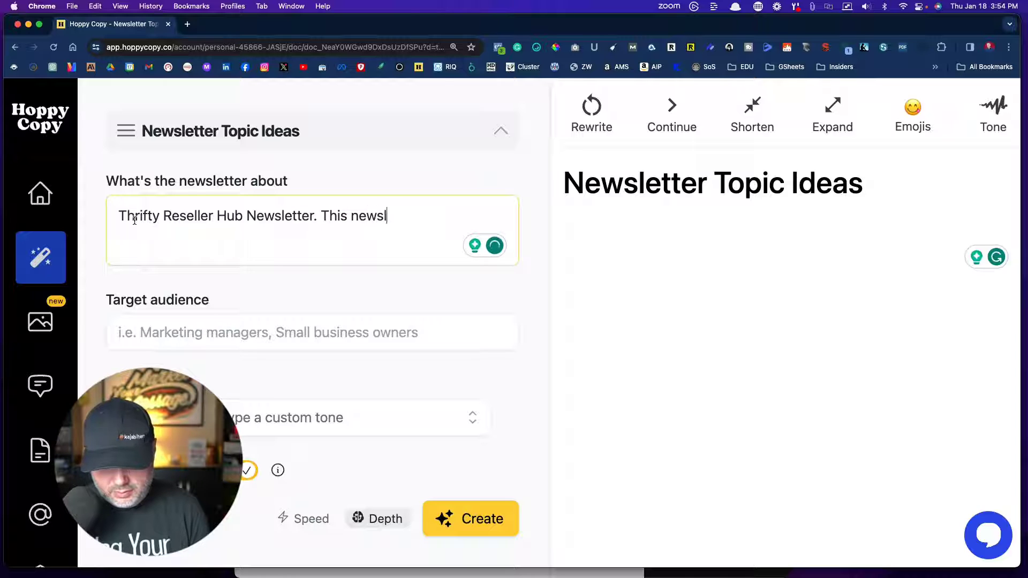
pyautogui.write('etter i')
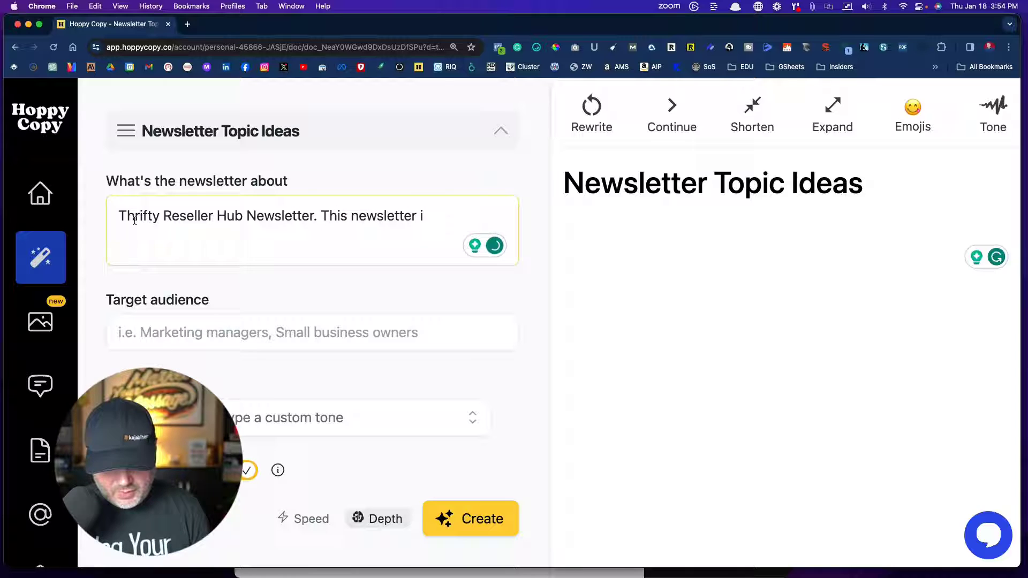
pyautogui.write('s about sel')
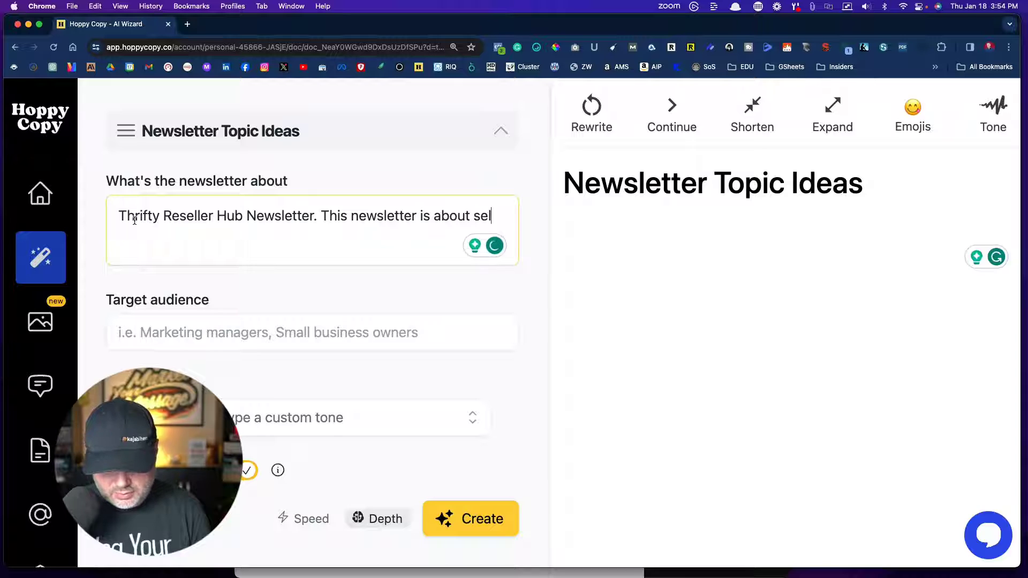
pyautogui.write('ling boo')
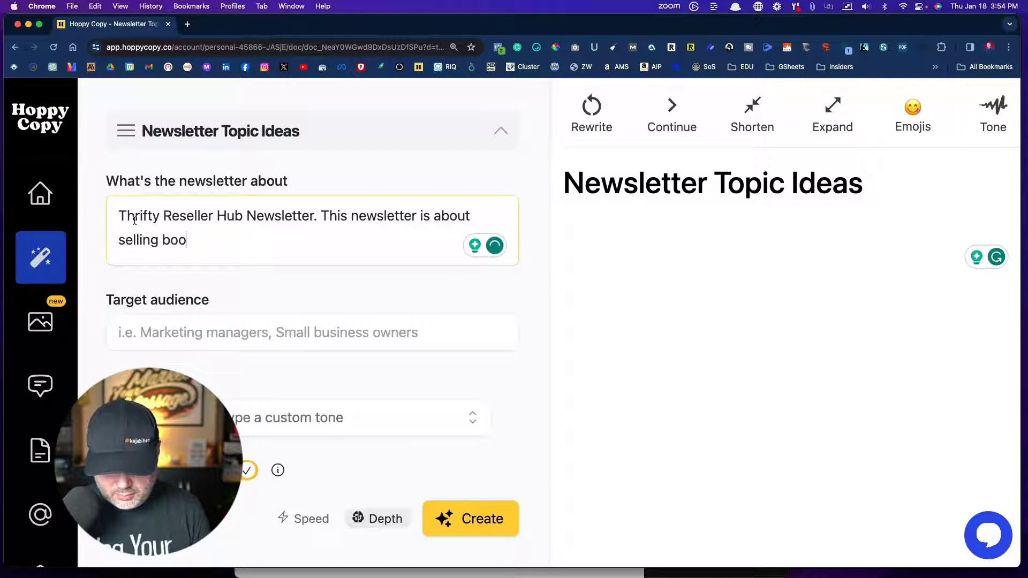
pyautogui.write('ks and spor')
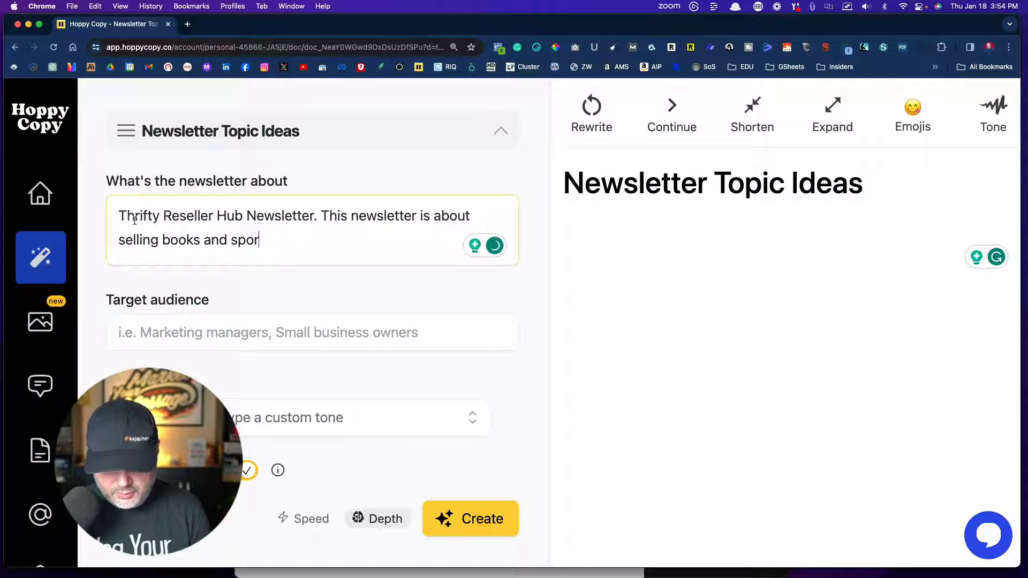
pyautogui.write('ts cards on ')
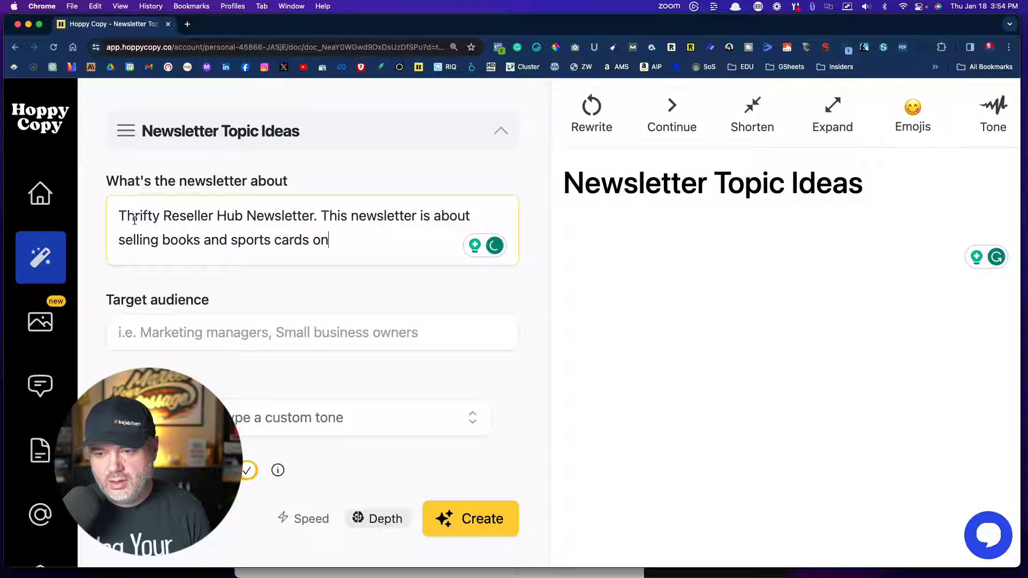
pyautogui.write('eBay.')
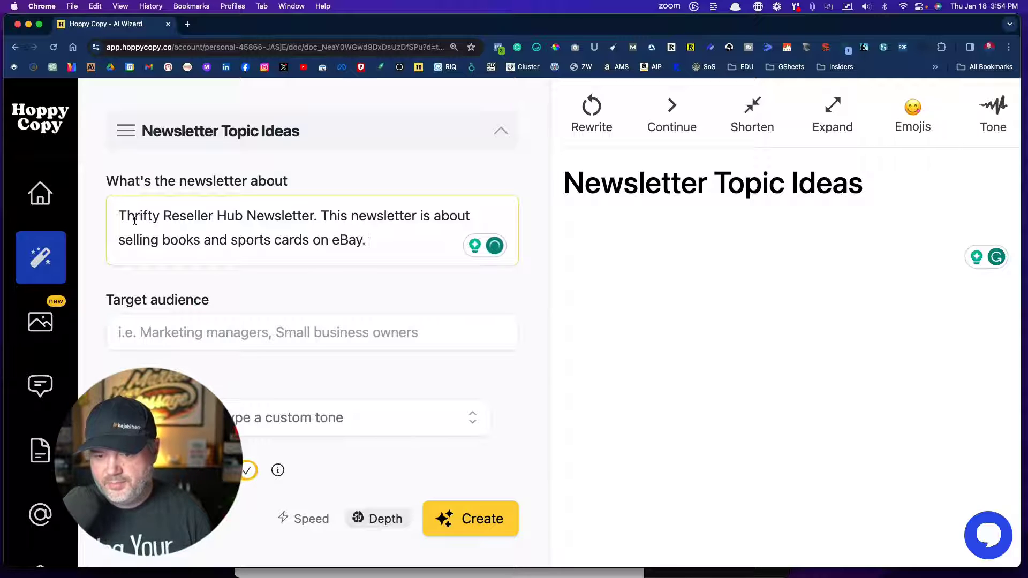
# Set the target audience to 'eBay sellers' and the tone to the custom JM Email Style.
pyautogui.click(138, 332)
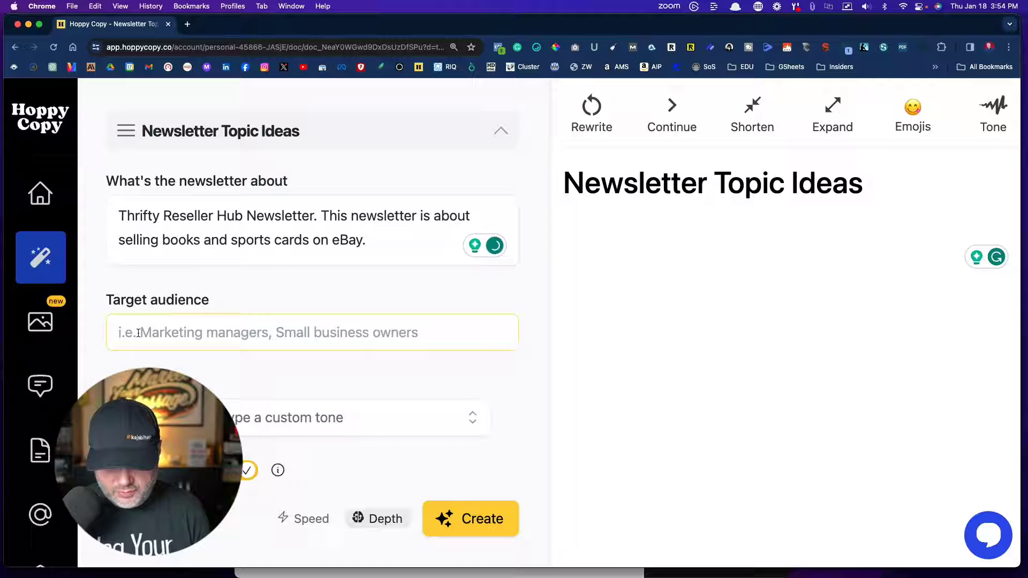
pyautogui.write('eBay sel')
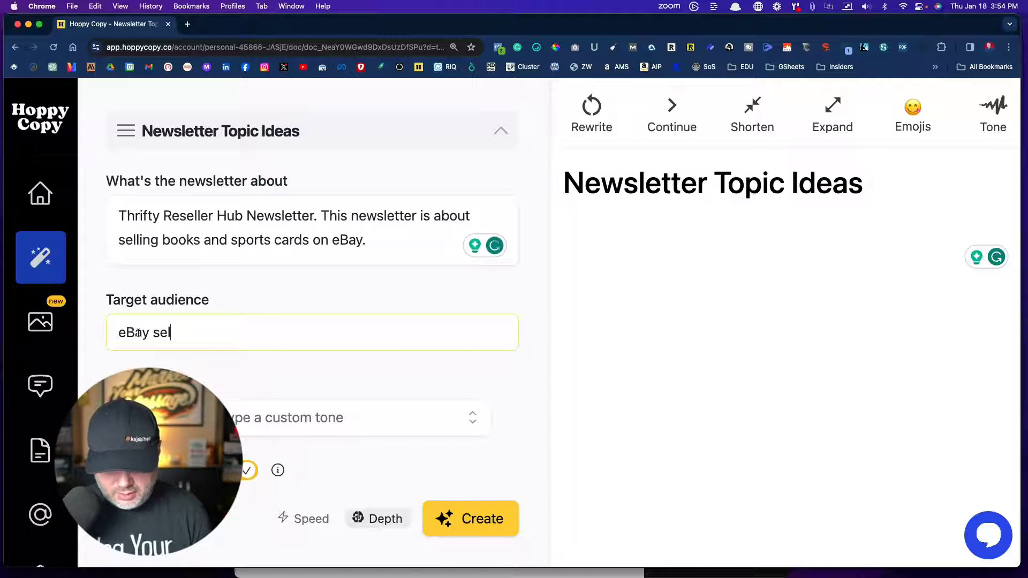
pyautogui.write('lers')
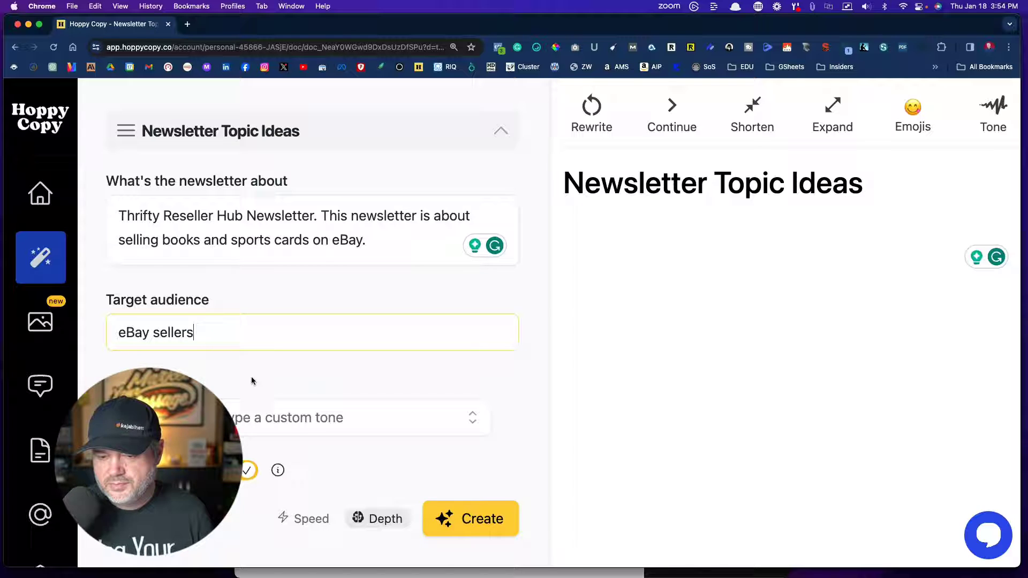
pyautogui.scroll(-2, 231, 407)
pyautogui.click(231, 381)
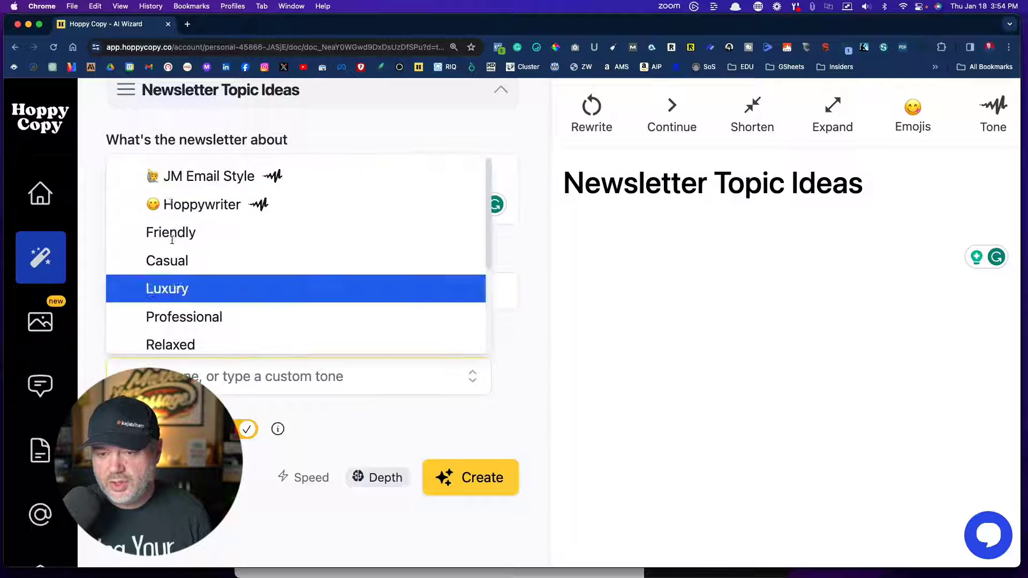
pyautogui.click(191, 180)
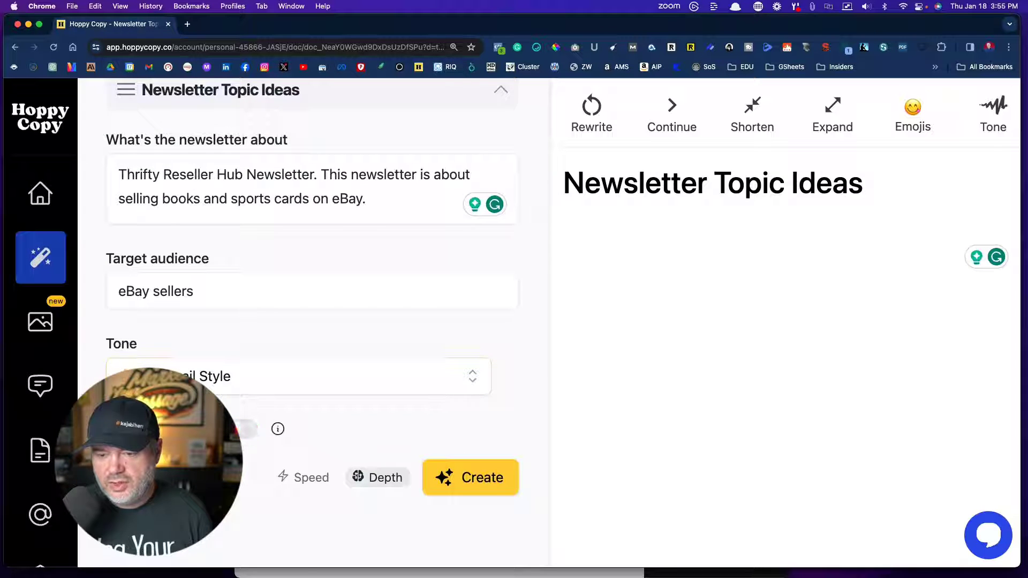
pyautogui.scroll(1, 356, 420)
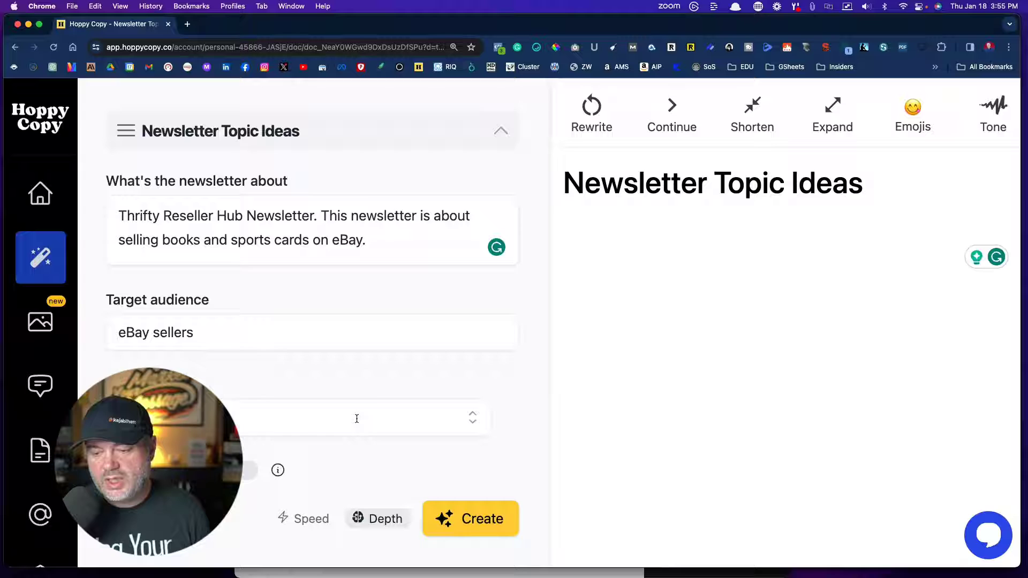
pyautogui.scroll(-1, 356, 419)
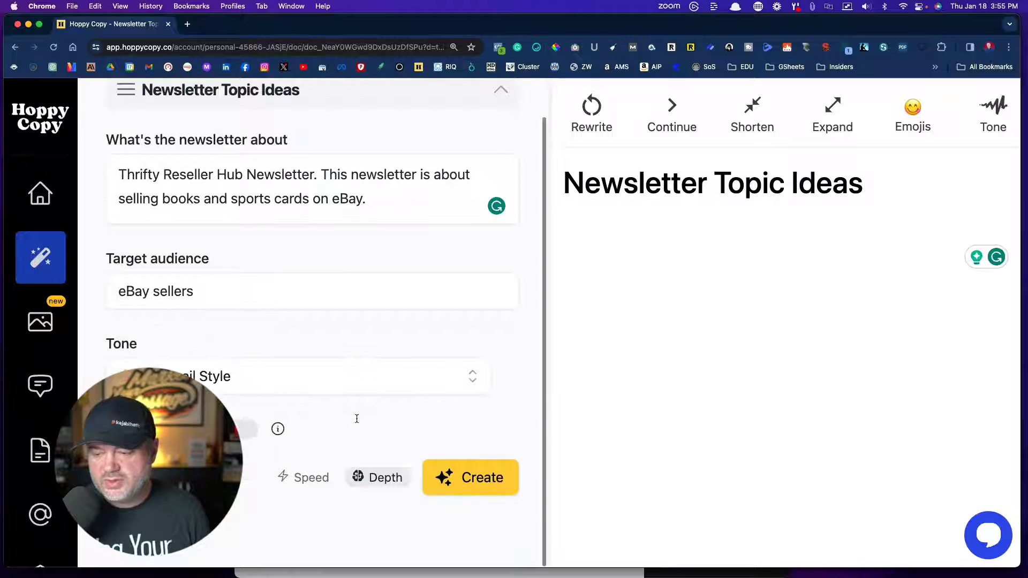
# Generate the topic ideas, zoom the page down to 125%, and read down to Hidden Gems.
pyautogui.click(458, 479)
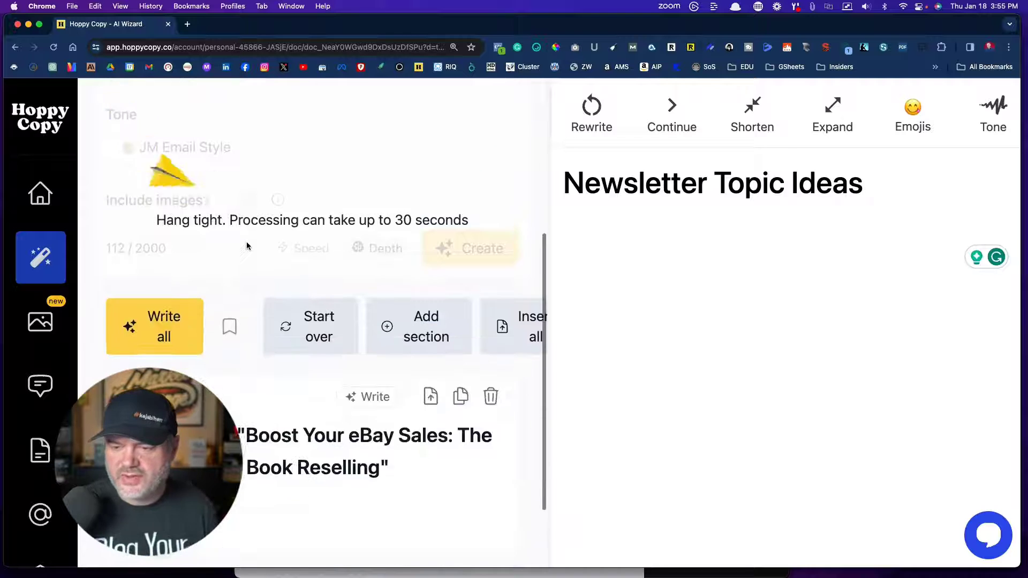
pyautogui.click(1009, 47)
pyautogui.click(930, 246)
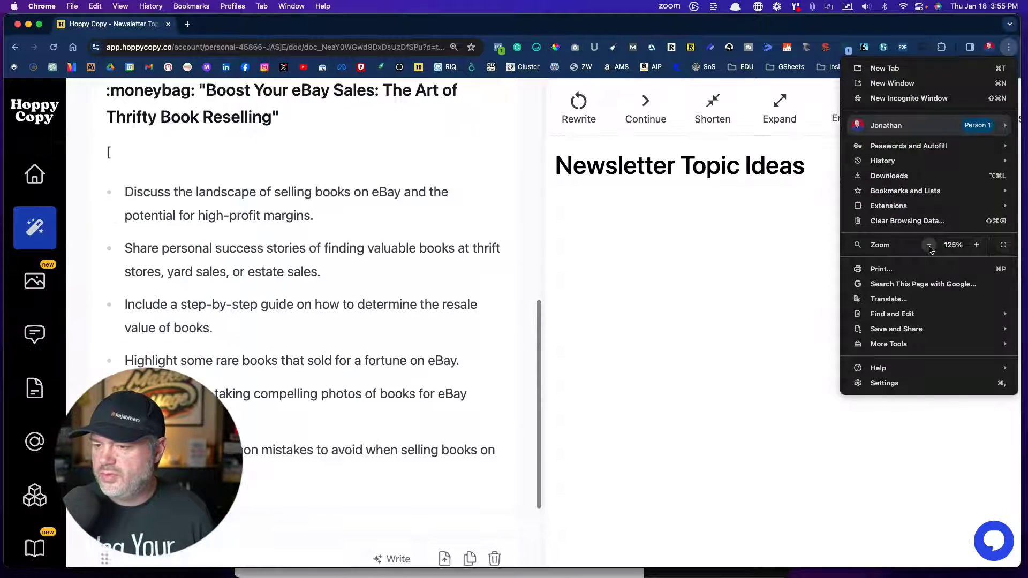
pyautogui.click(389, 201)
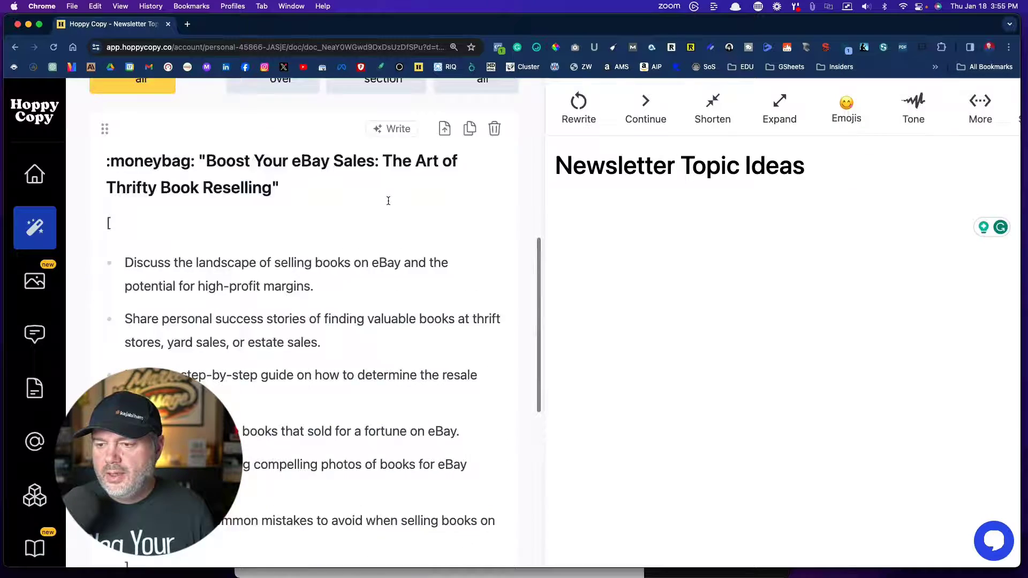
pyautogui.scroll(-15, 389, 201)
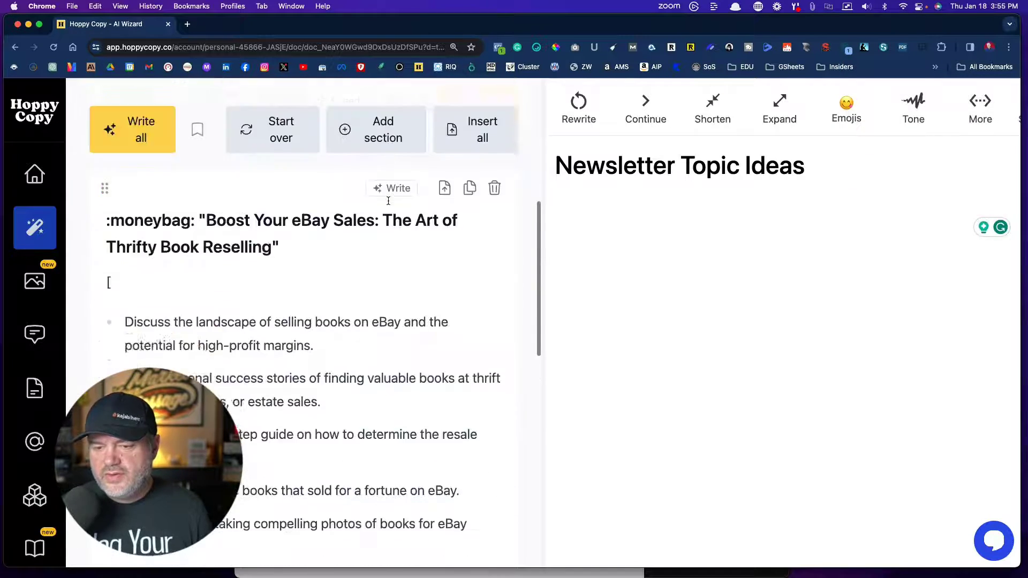
pyautogui.scroll(-5, 389, 201)
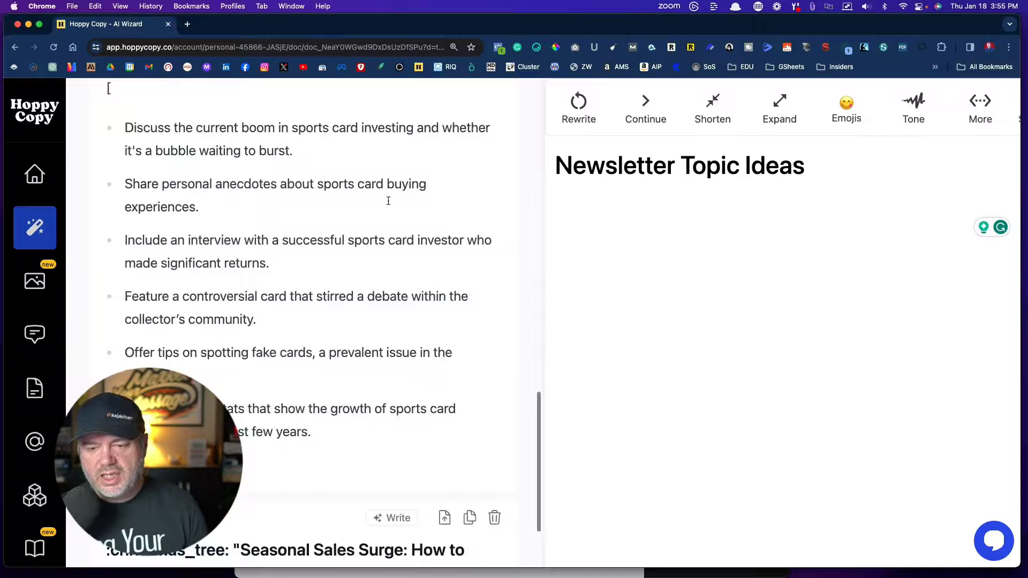
pyautogui.scroll(-3, 389, 201)
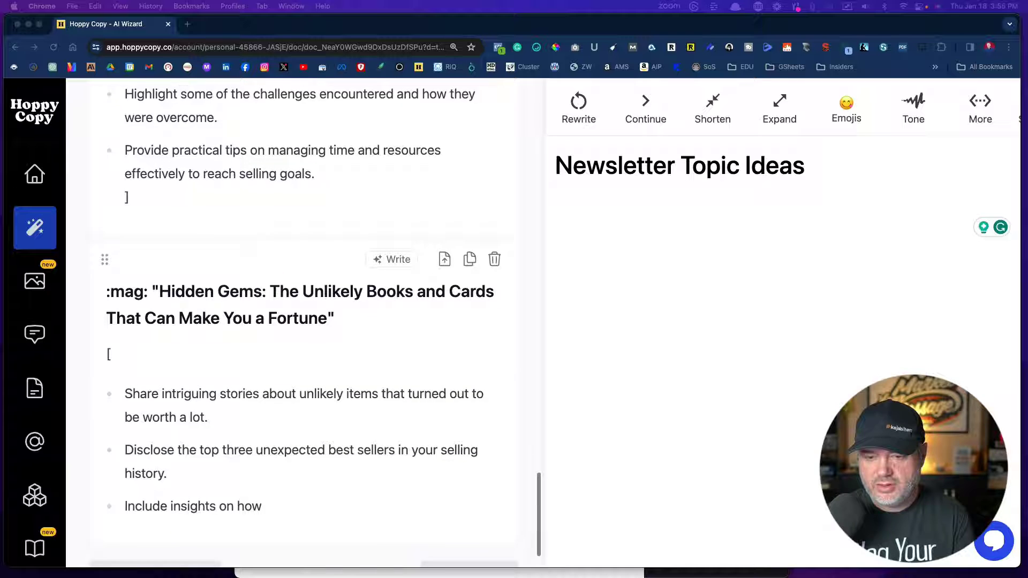
pyautogui.click(1009, 47)
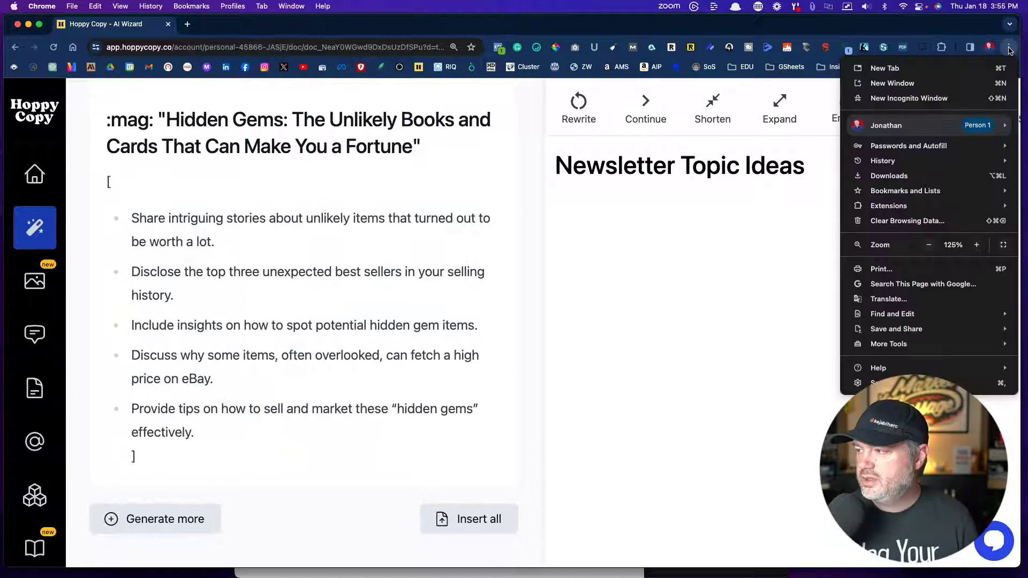
pyautogui.click(928, 245)
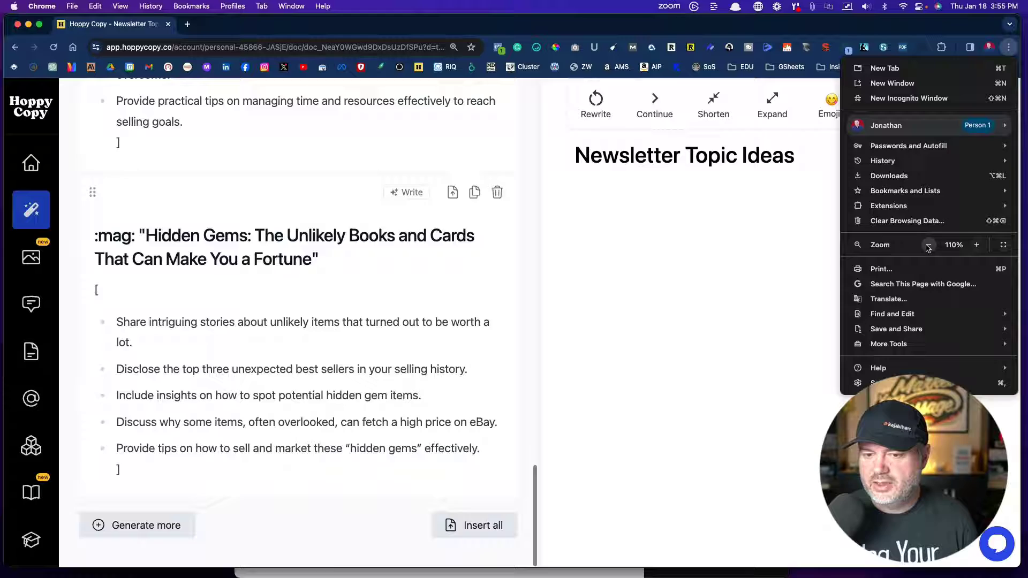
pyautogui.click(928, 246)
pyautogui.click(255, 320)
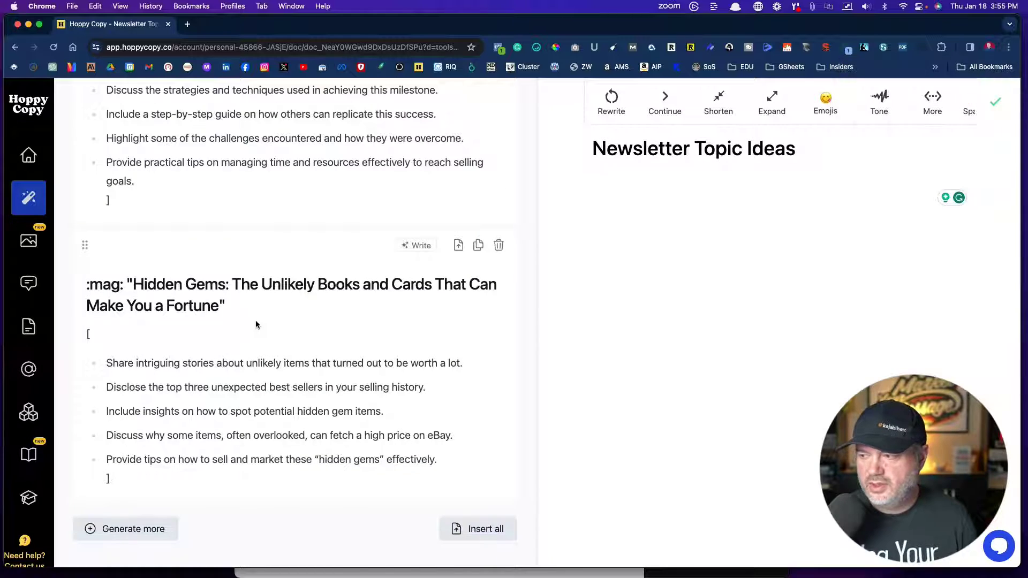
pyautogui.scroll(15, 255, 320)
pyautogui.scroll(10, 255, 324)
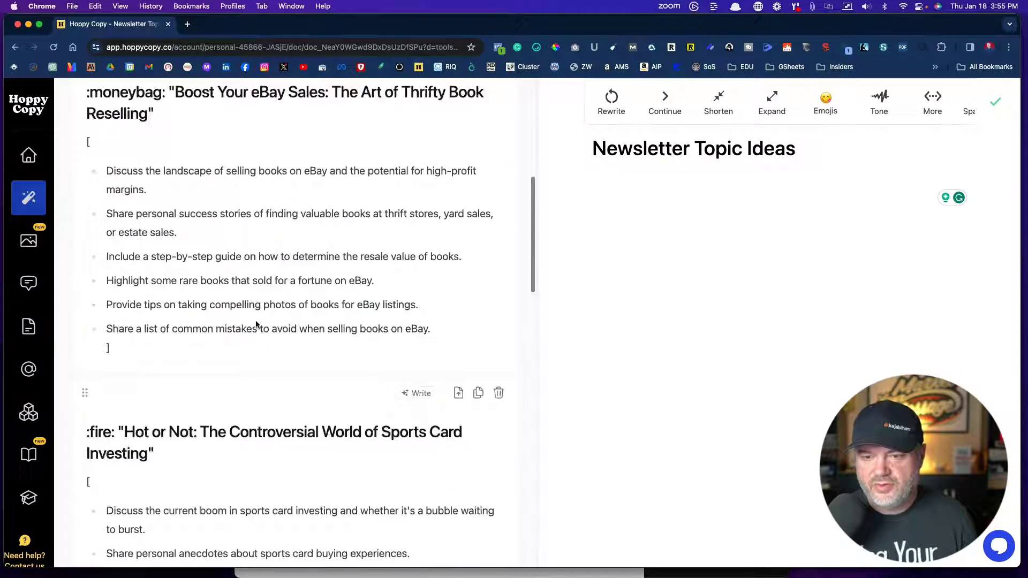
pyautogui.scroll(-3, 255, 324)
pyautogui.scroll(-3, 255, 324)
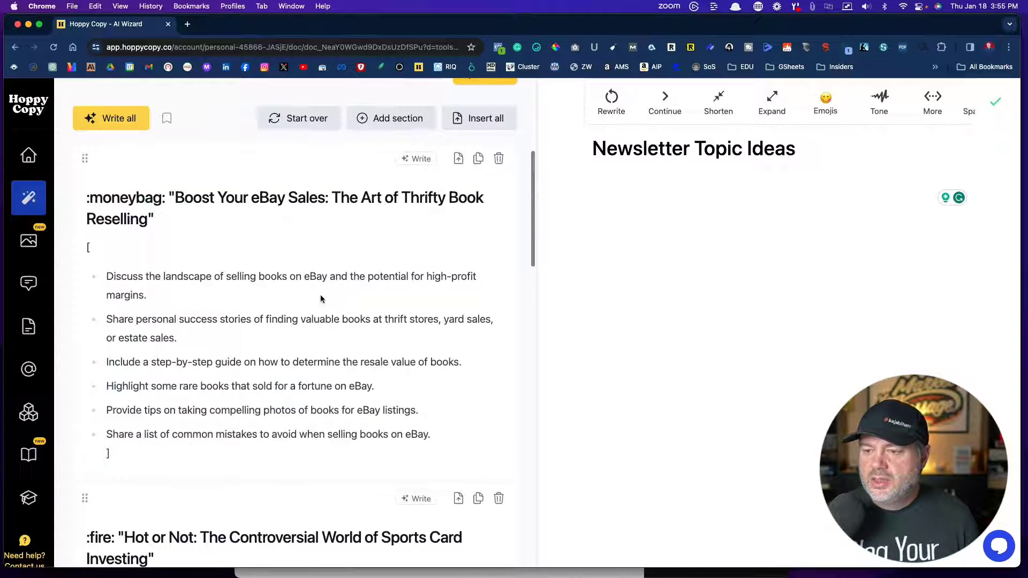
pyautogui.click(1009, 48)
pyautogui.click(978, 245)
pyautogui.click(978, 245)
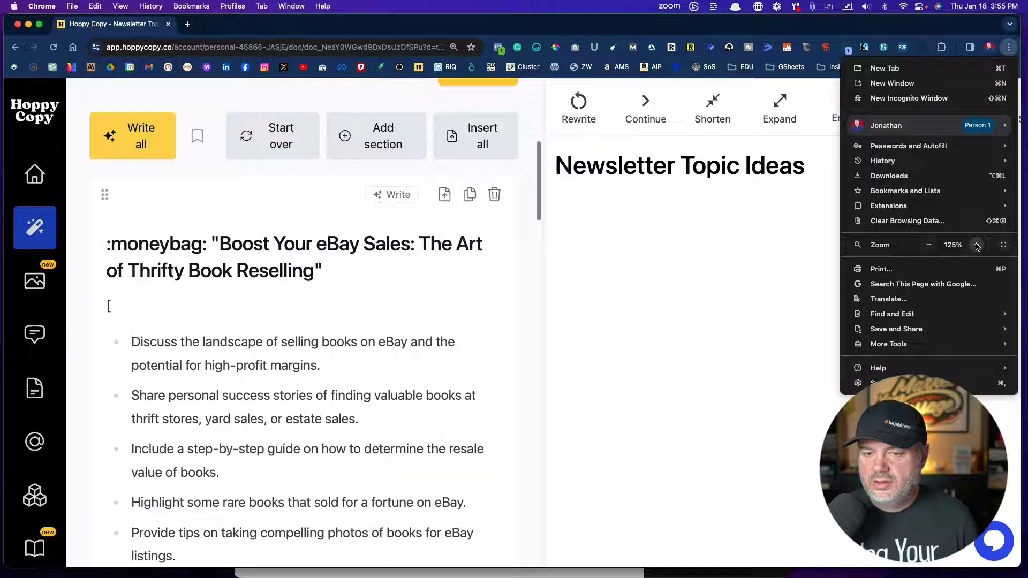
pyautogui.click(321, 298)
pyautogui.moveTo(217, 243); pyautogui.dragTo(313, 275)
pyautogui.click(180, 245)
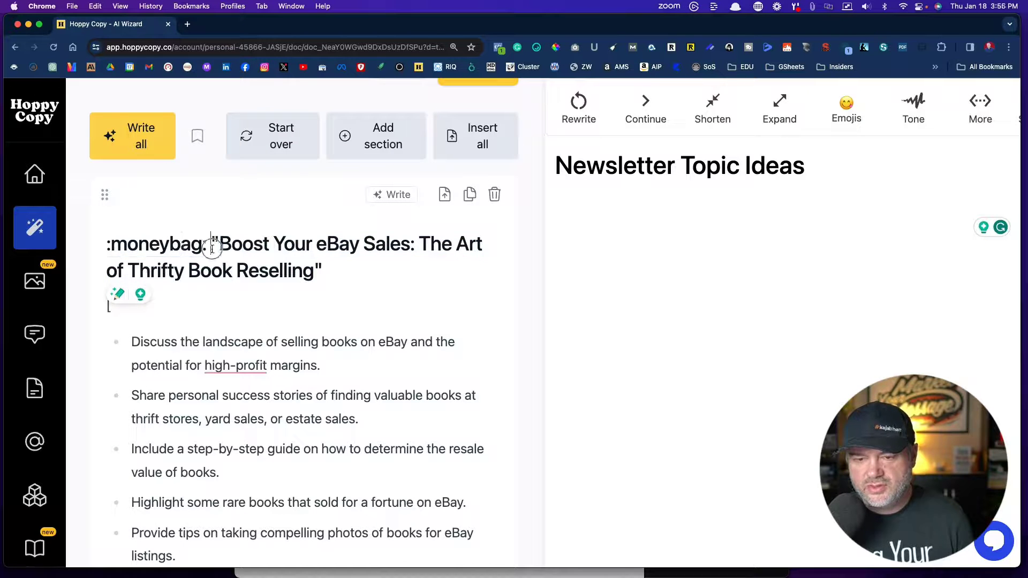
pyautogui.moveTo(212, 248); pyautogui.dragTo(102, 241)
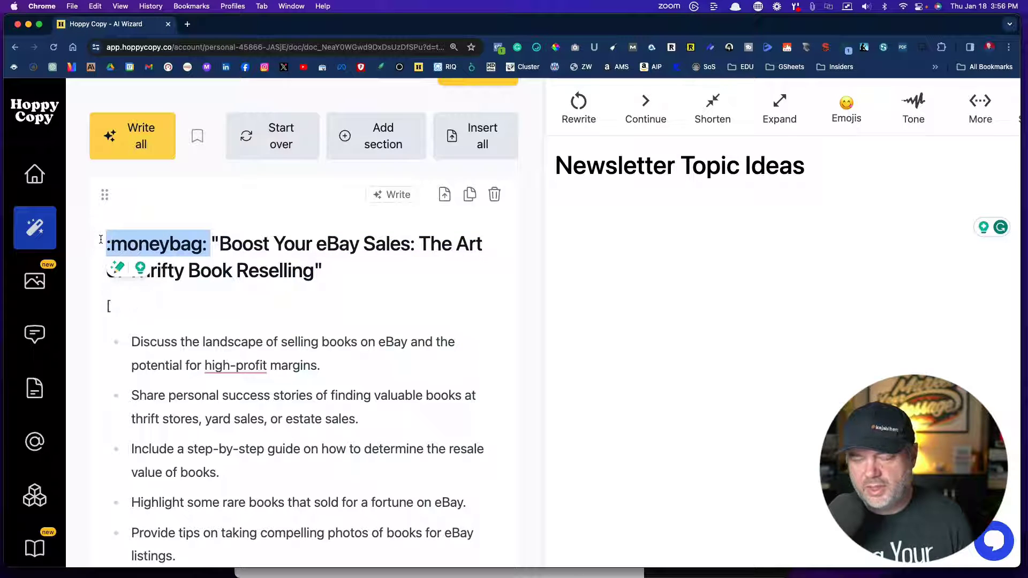
pyautogui.click(260, 252)
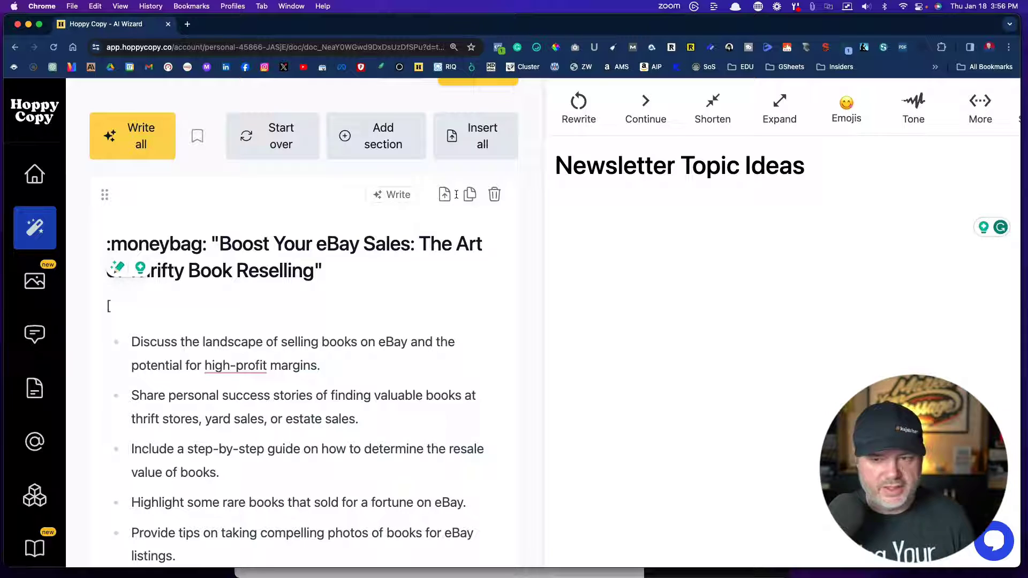
pyautogui.scroll(-2, 362, 391)
pyautogui.scroll(-2, 362, 392)
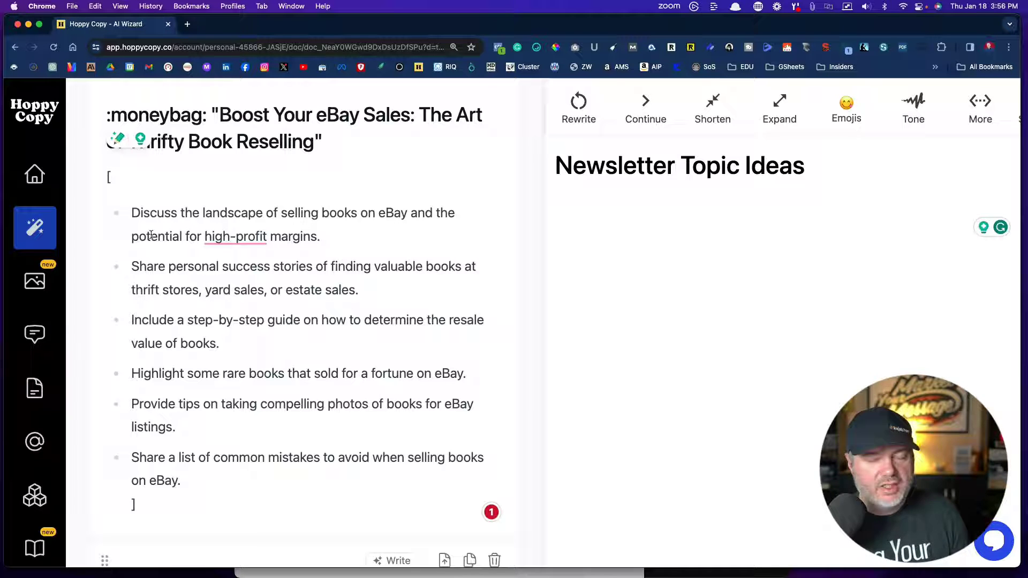
pyautogui.scroll(1, 143, 215)
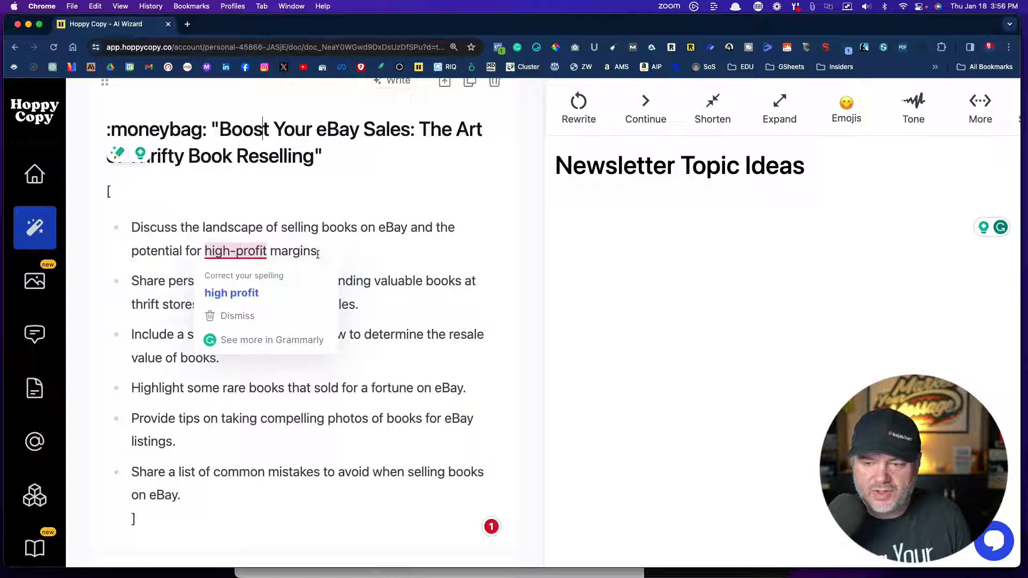
pyautogui.click(167, 335)
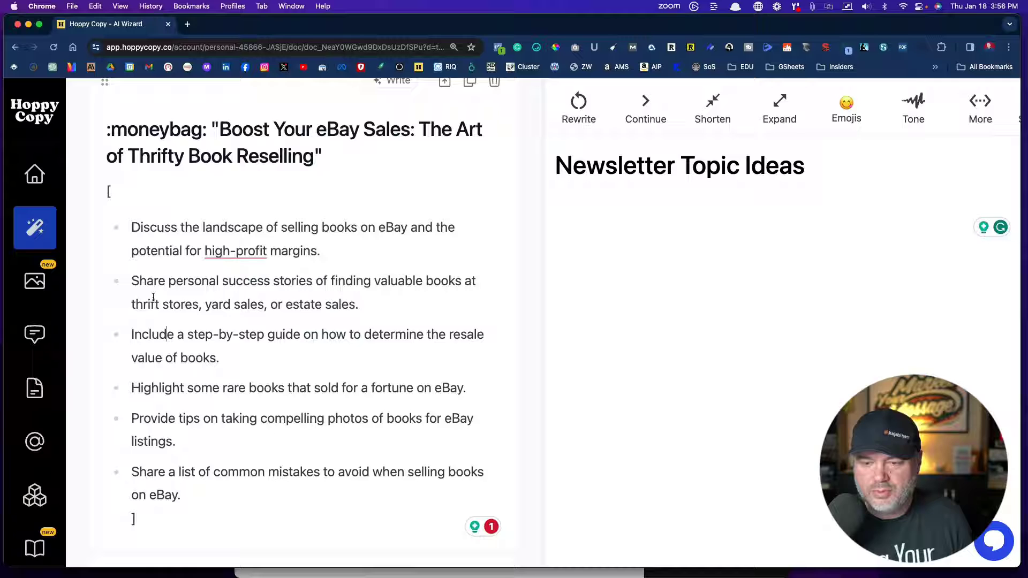
# Replace the second bullet with the Tampa Bay story of a $2.00 dog-oils book selling for $75.
pyautogui.moveTo(363, 305); pyautogui.dragTo(132, 282)
pyautogui.write('My w')
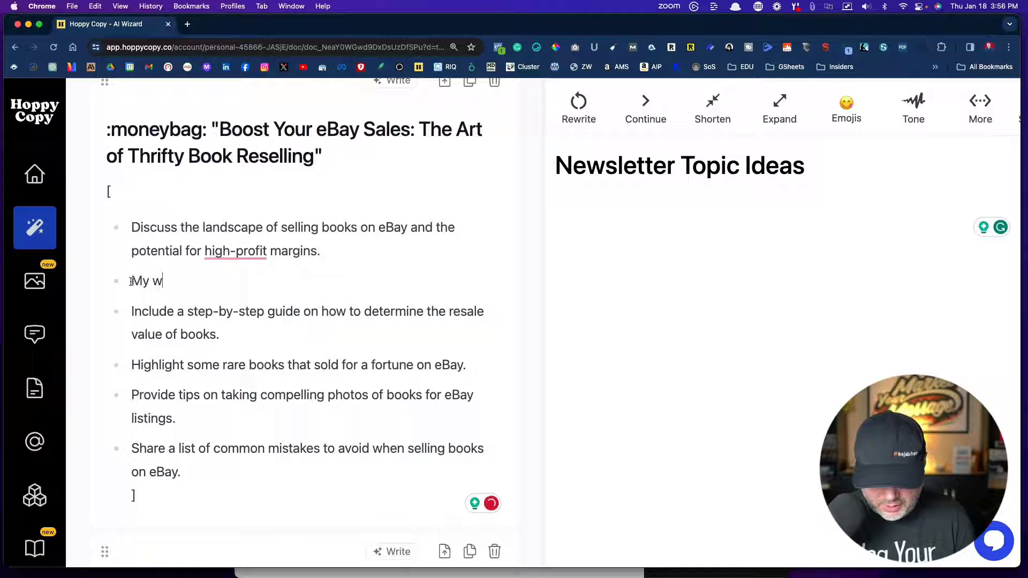
pyautogui.write('ife and I w')
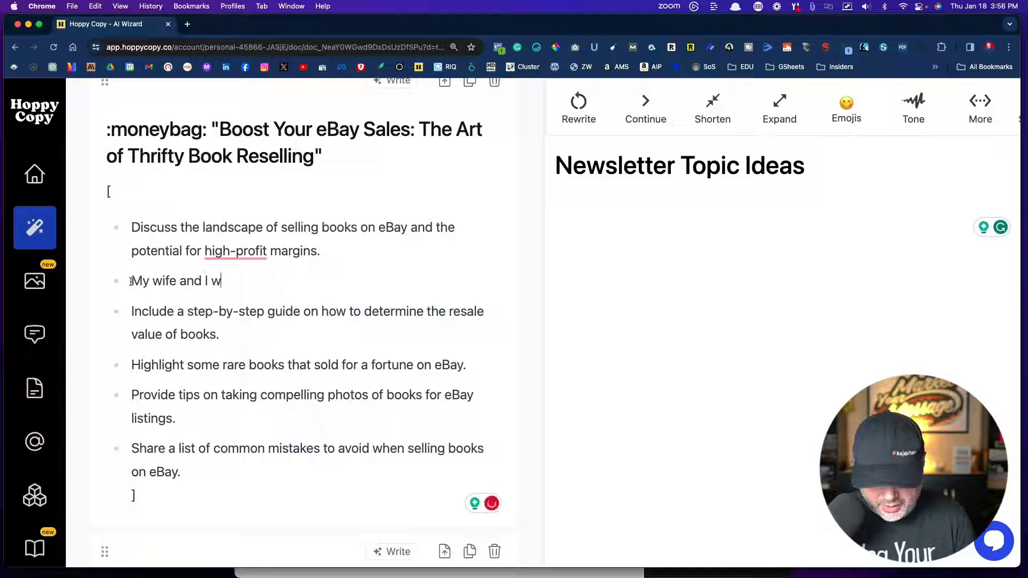
pyautogui.write('ere')
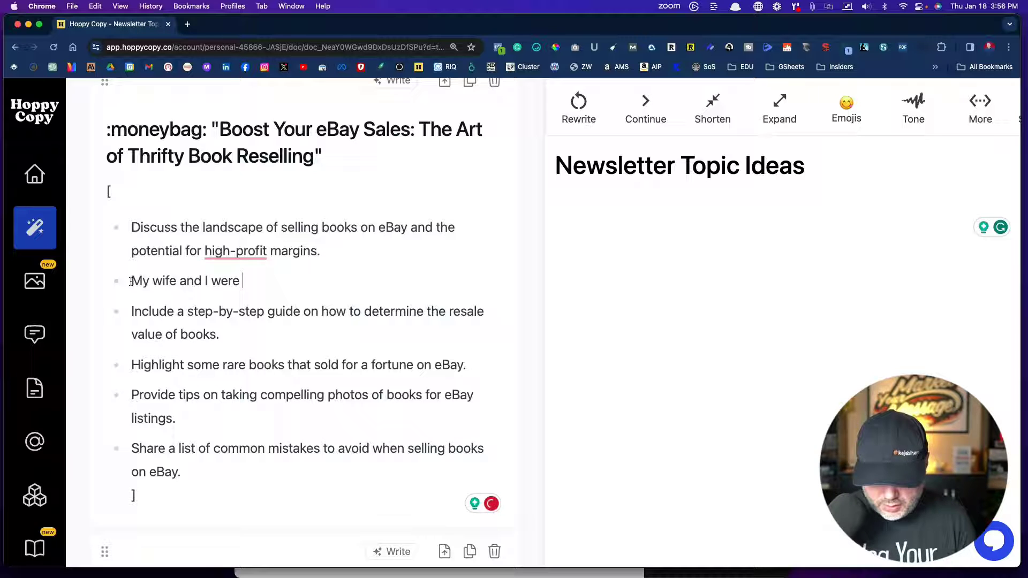
pyautogui.write(' out of ')
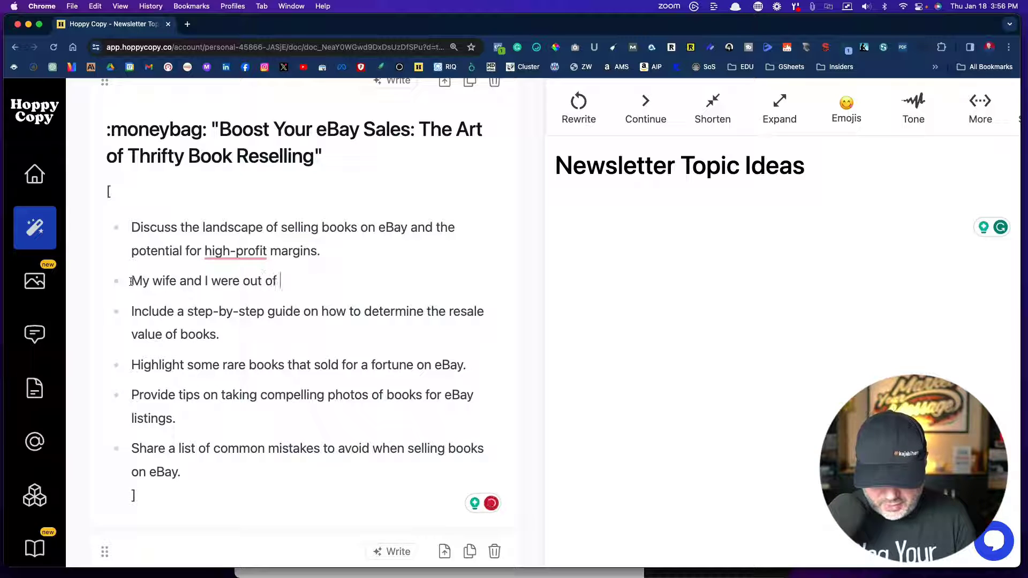
pyautogui.write('tom')
pyautogui.press('BackSpace')
pyautogui.press('BackSpace')
pyautogui.press('BackSpace')
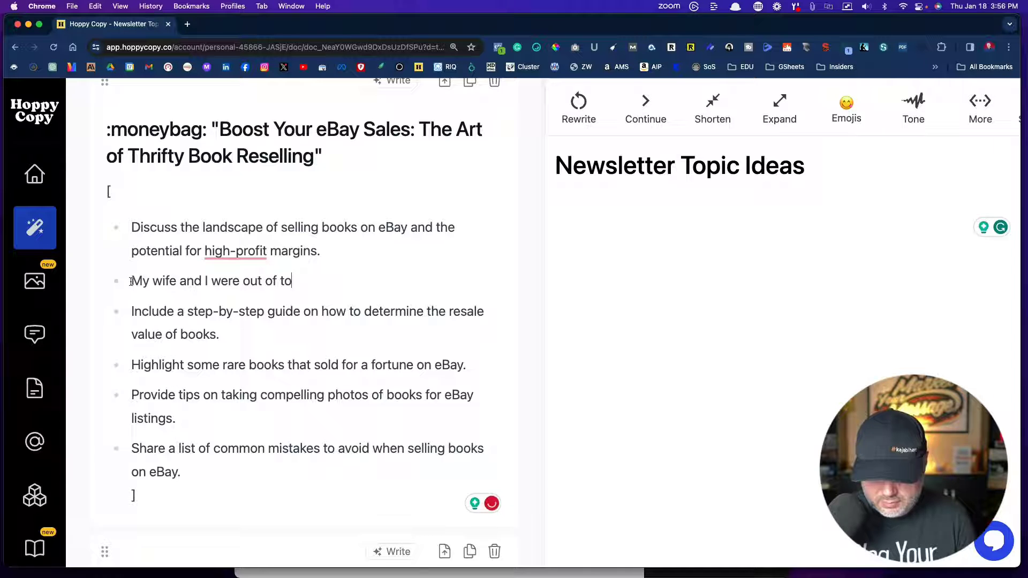
pyautogui.write('wn in Ta')
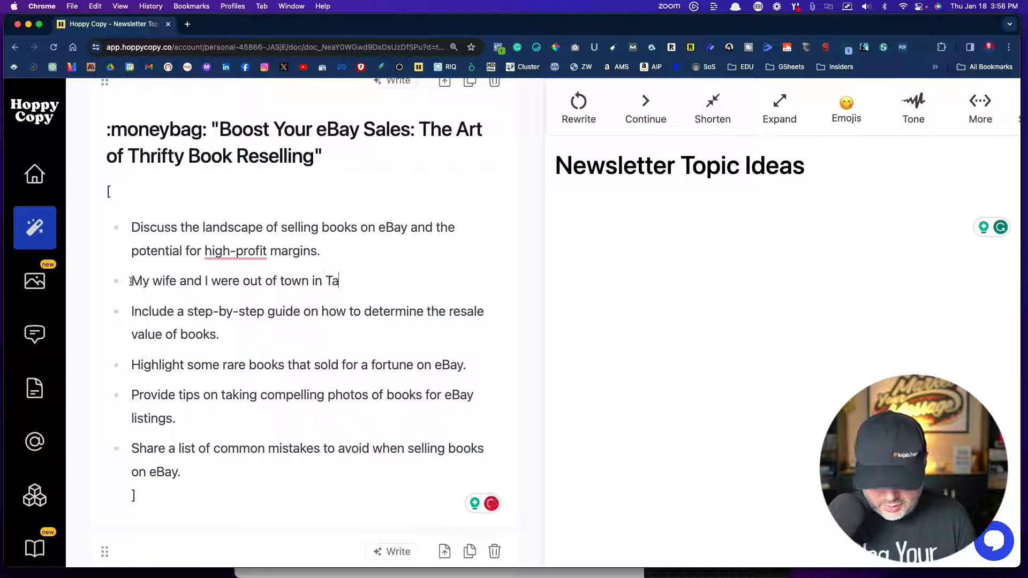
pyautogui.write('mpa')
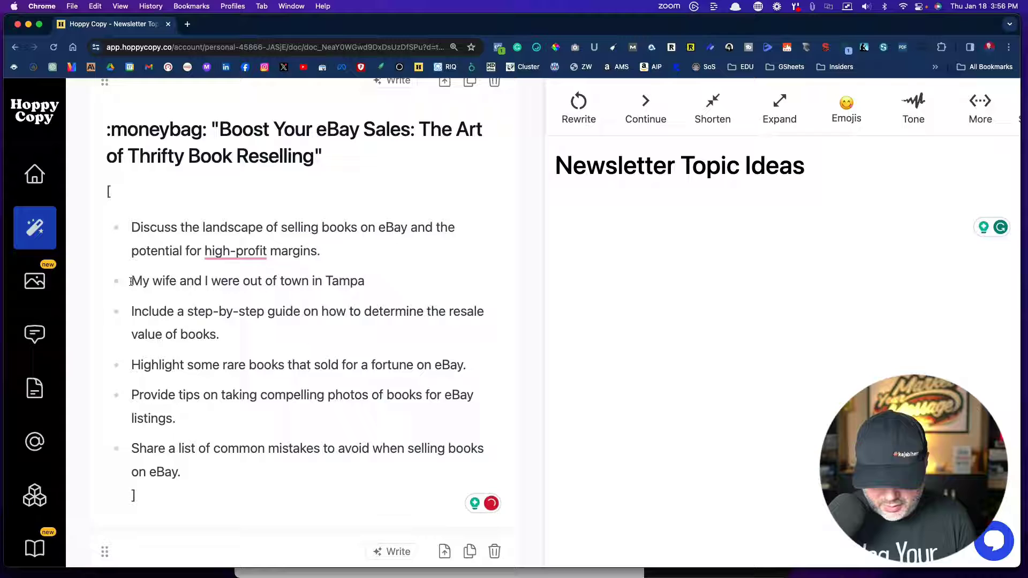
pyautogui.write(' Bay, Florida')
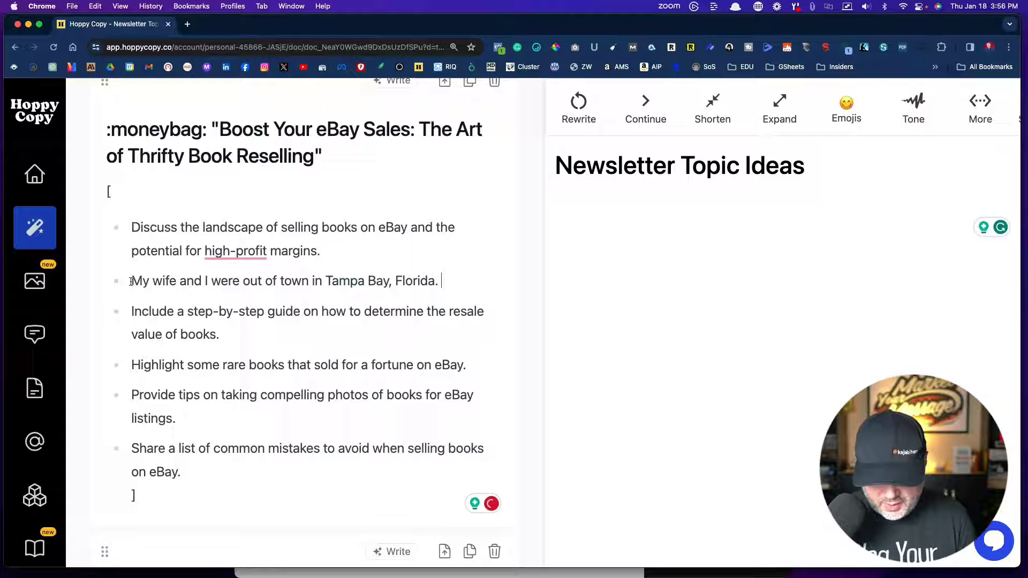
pyautogui.write(' and we')
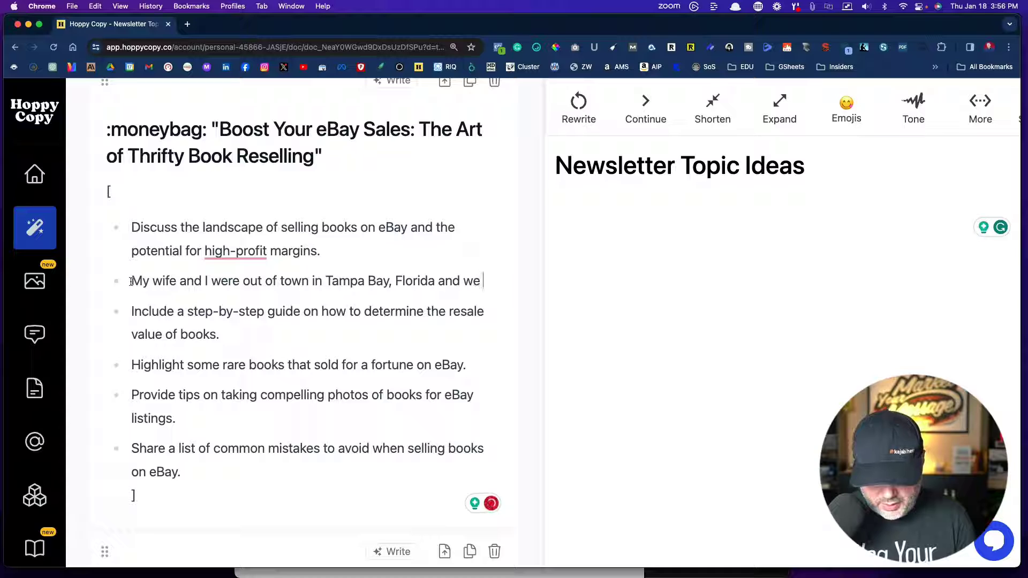
pyautogui.write(' came across ')
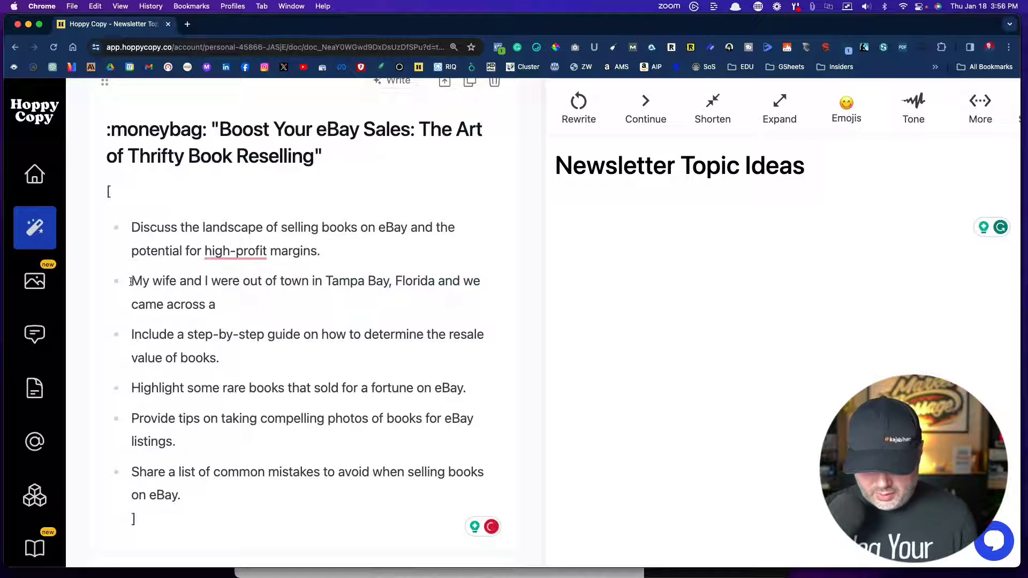
pyautogui.write('a')
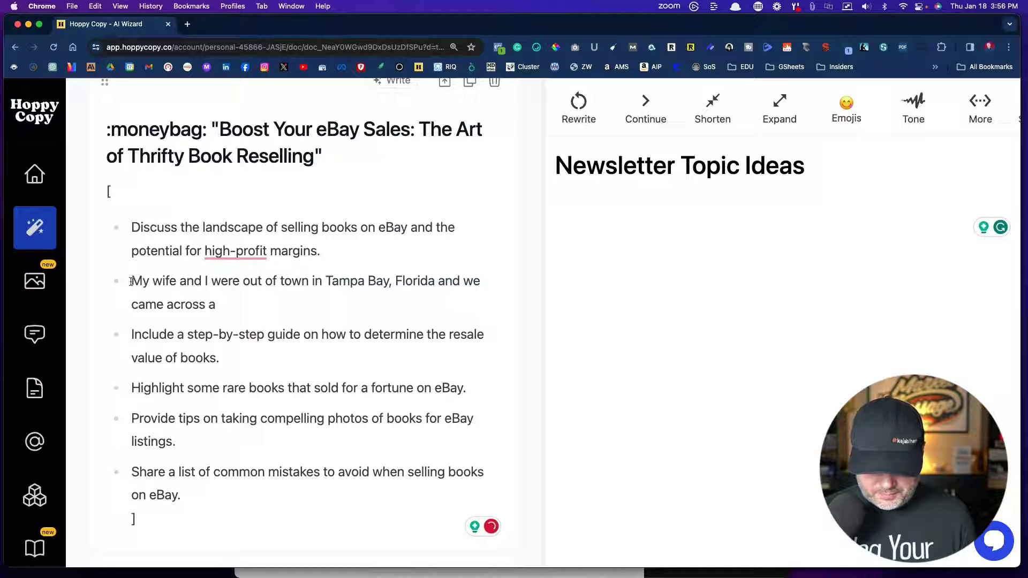
pyautogui.write(' $2.00 book about')
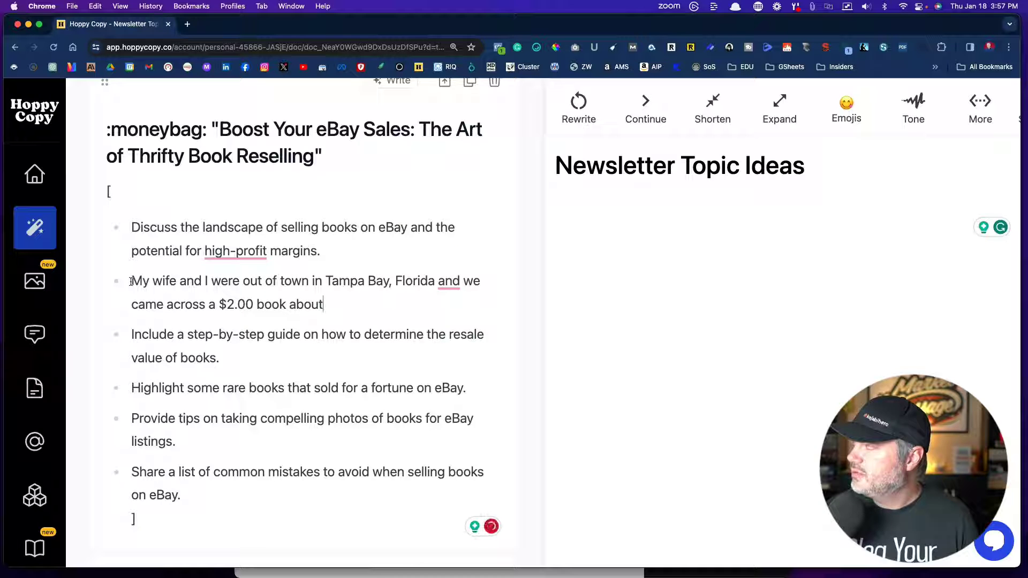
pyautogui.write(' Esse')
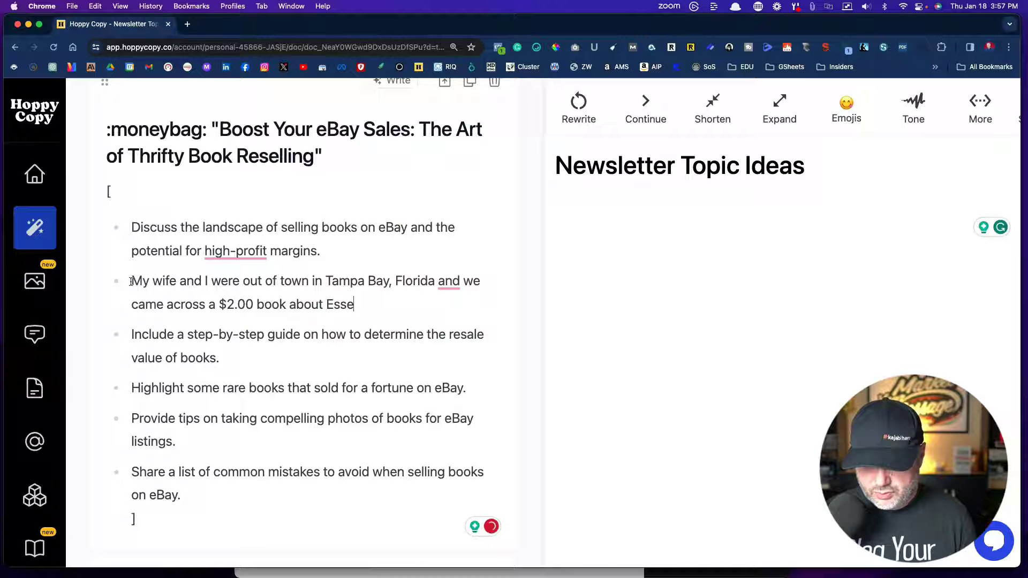
pyautogui.write('ntial Oils ')
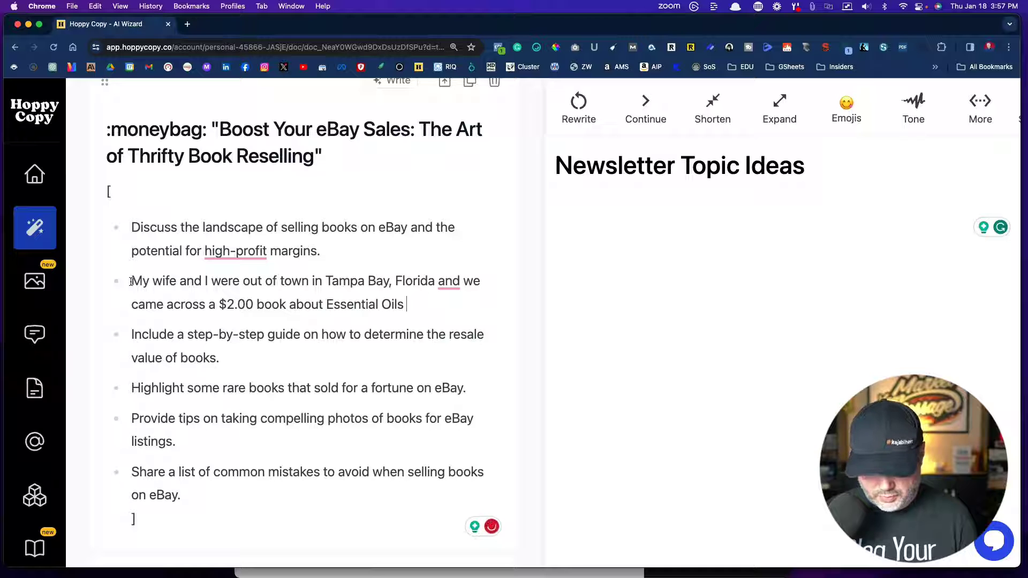
pyautogui.write('for Dogs')
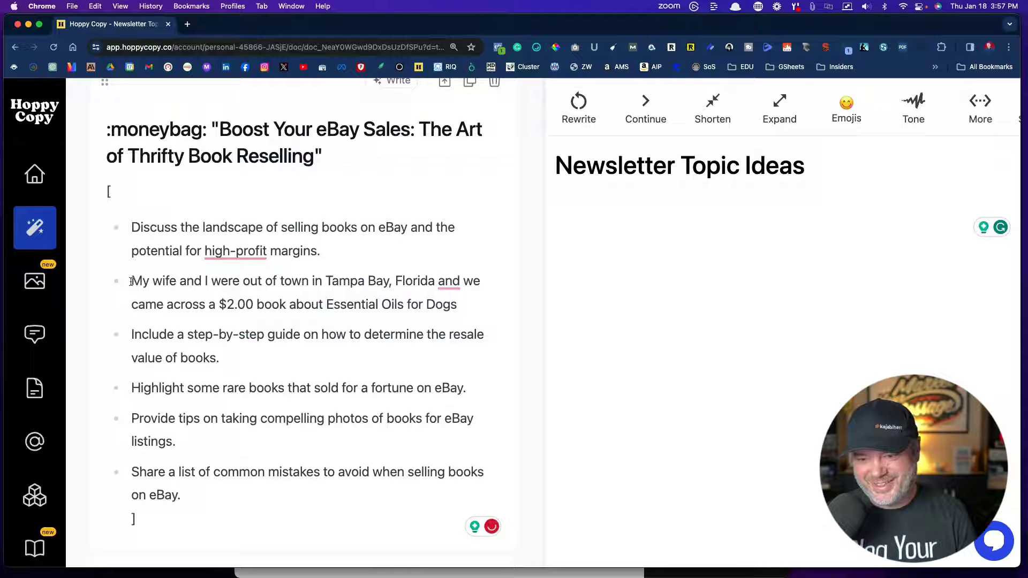
pyautogui.write('. ')
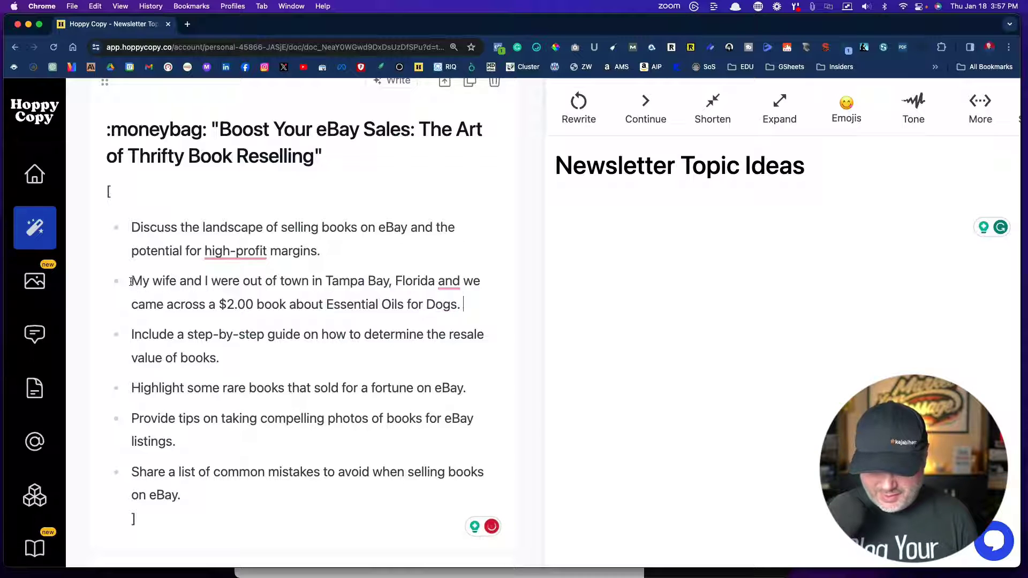
pyautogui.write('The book ')
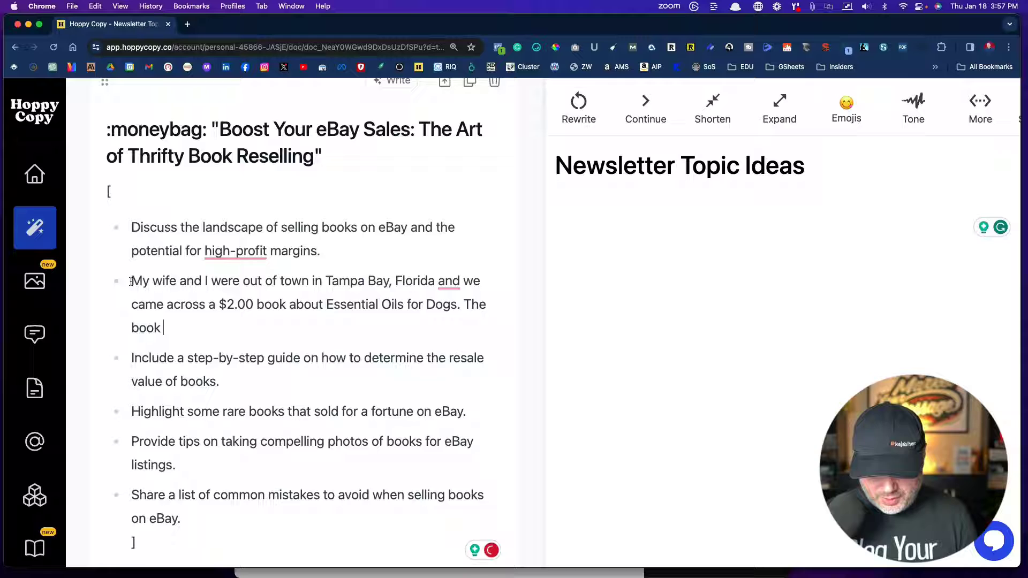
pyautogui.write('was selling')
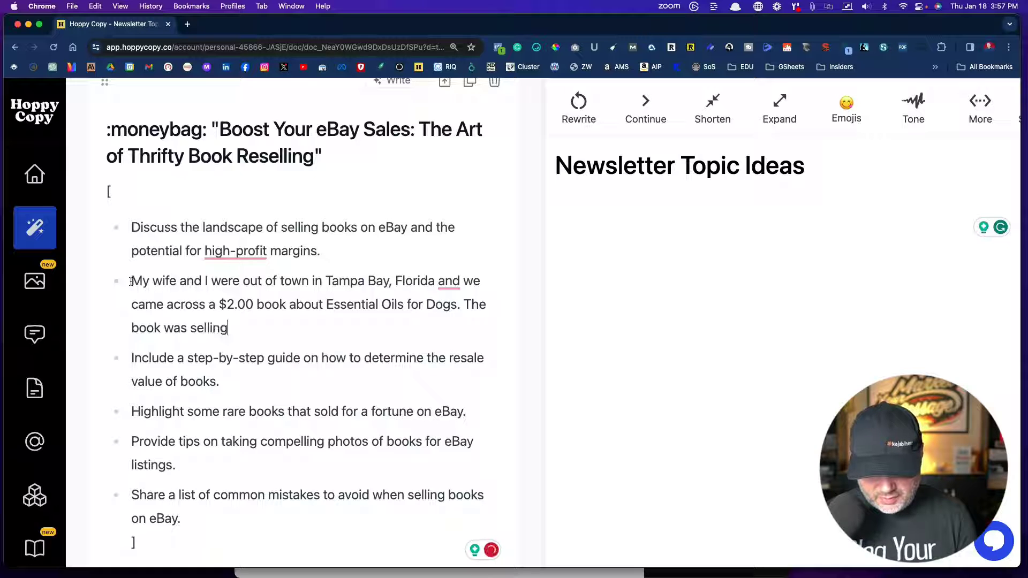
pyautogui.write(' on eBay f')
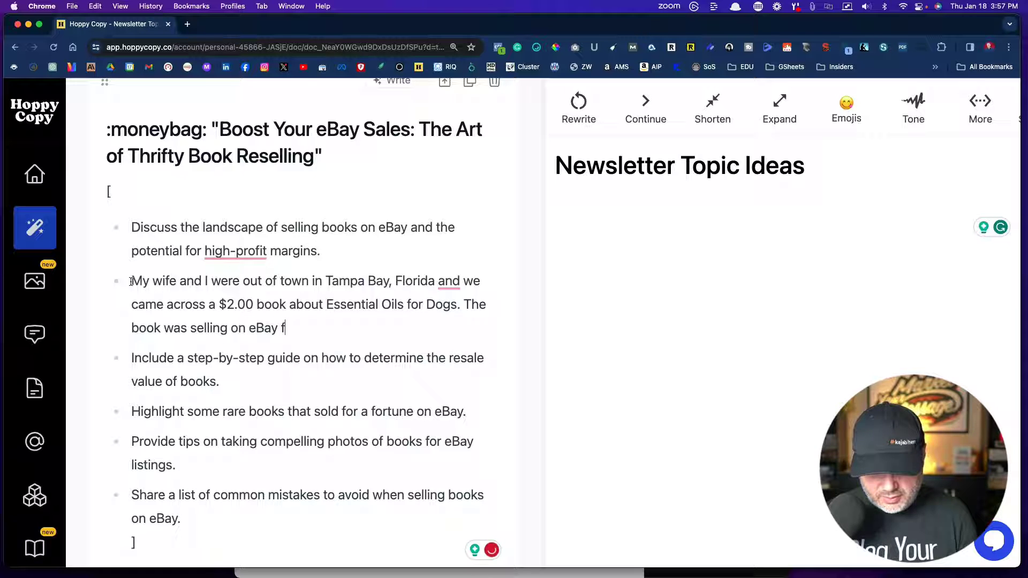
pyautogui.write('or $7')
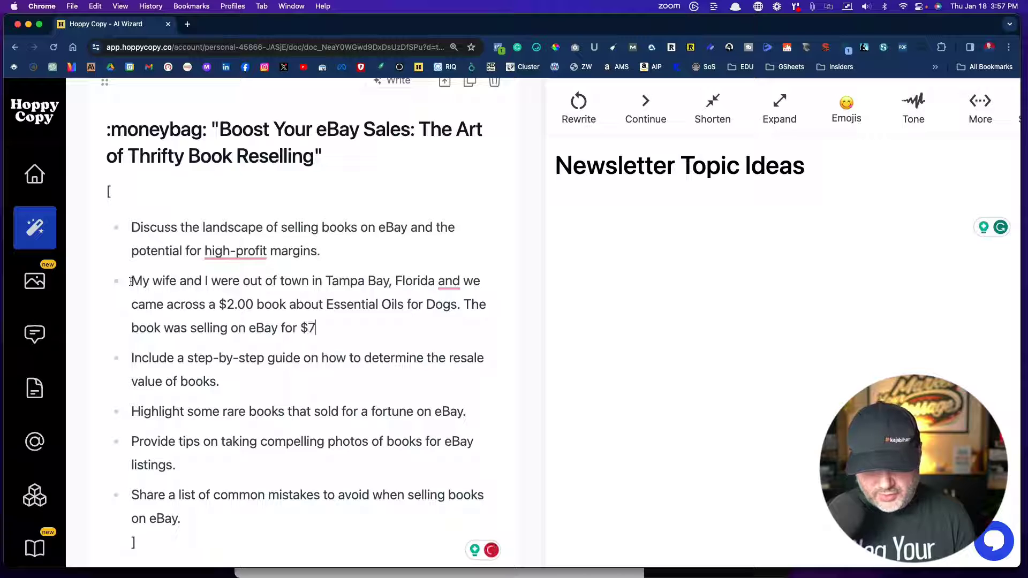
pyautogui.write('5.')
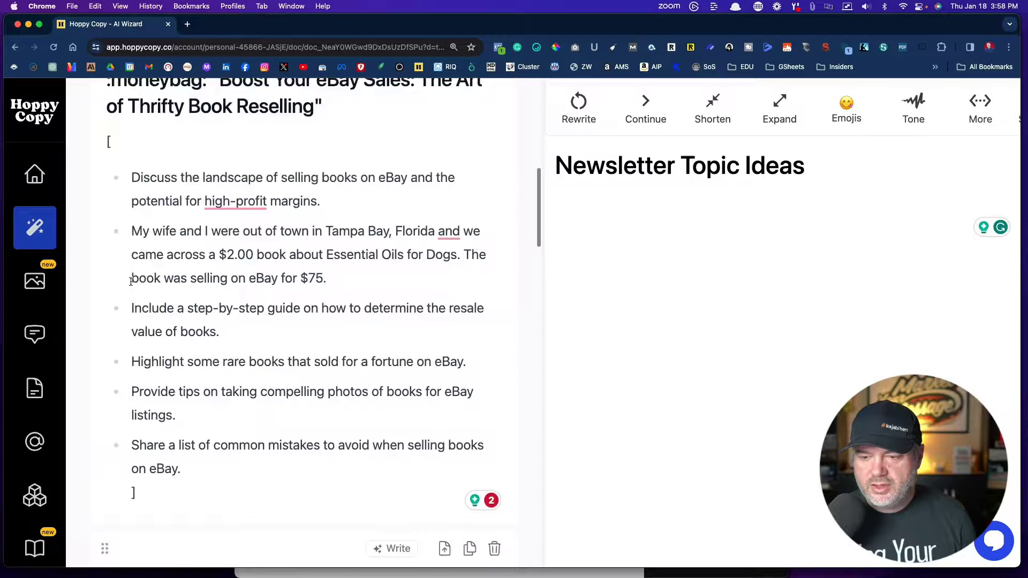
# Add 'on eBay' to the resale-value bullet and delete the rare-books and photo-tips bullets.
pyautogui.scroll(-2, 49, 226)
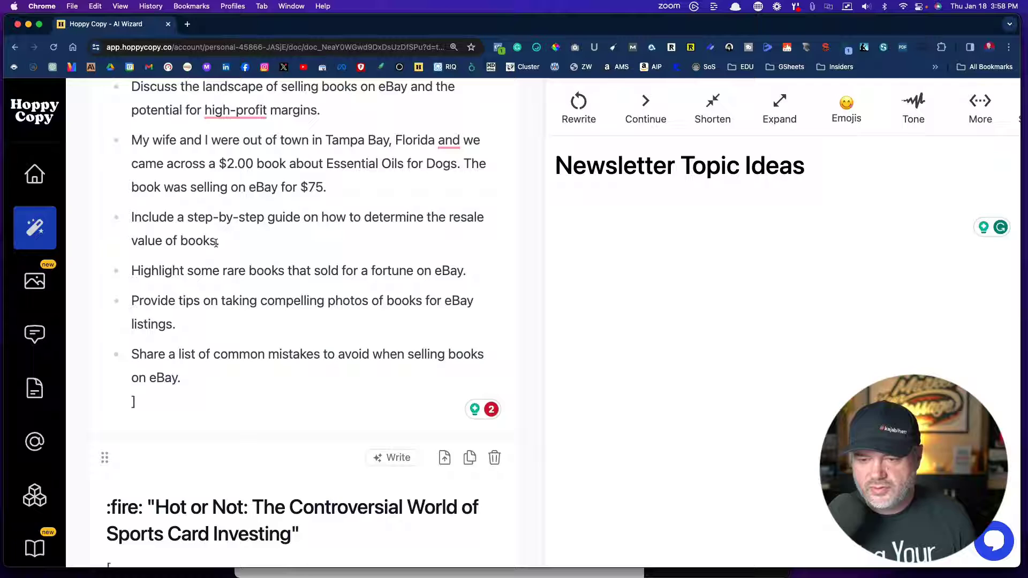
pyautogui.write('on eBay')
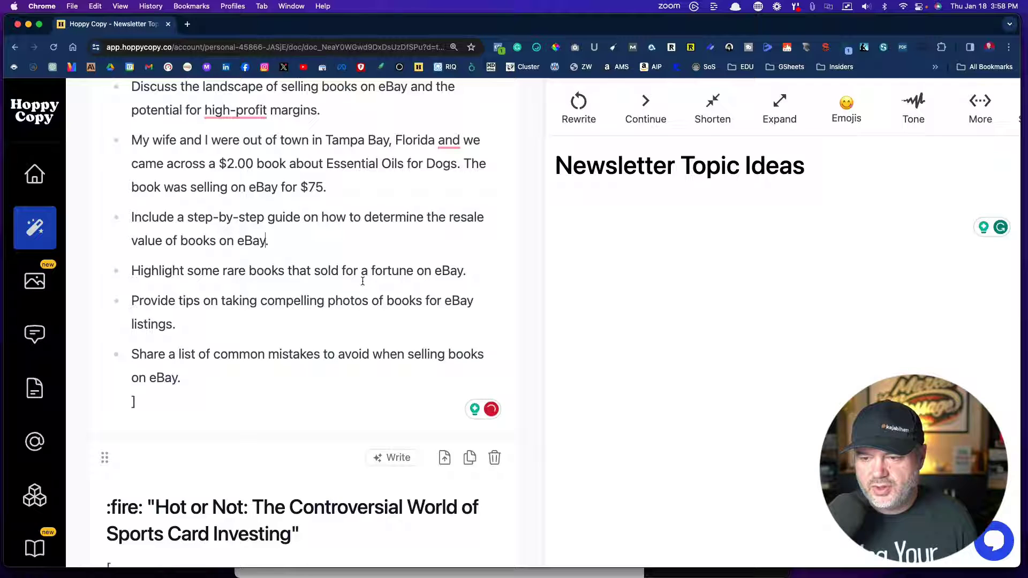
pyautogui.moveTo(475, 276); pyautogui.dragTo(96, 273)
pyautogui.press('BackSpace')
pyautogui.press('BackSpace')
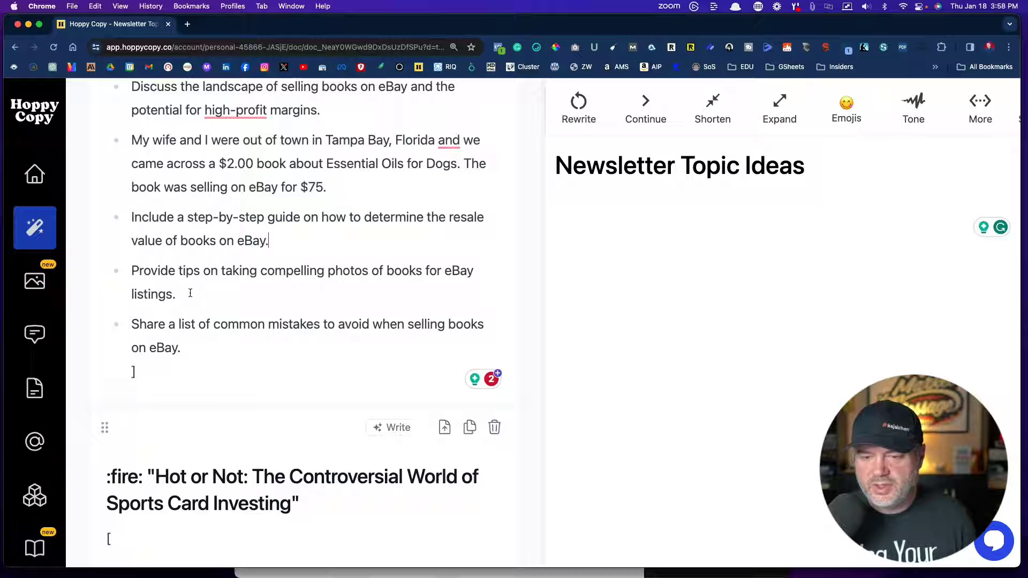
pyautogui.moveTo(190, 293); pyautogui.dragTo(132, 270)
pyautogui.press('BackSpace')
pyautogui.press('BackSpace')
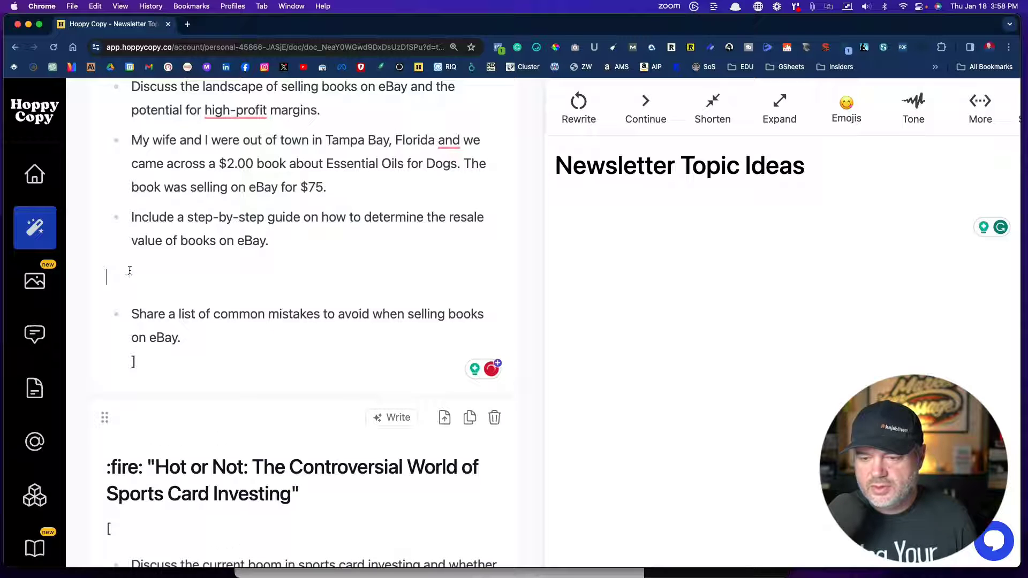
pyautogui.press('BackSpace')
# Delete the closing and opening square brackets around the bullet list.
pyautogui.click(158, 319)
pyautogui.press('BackSpace')
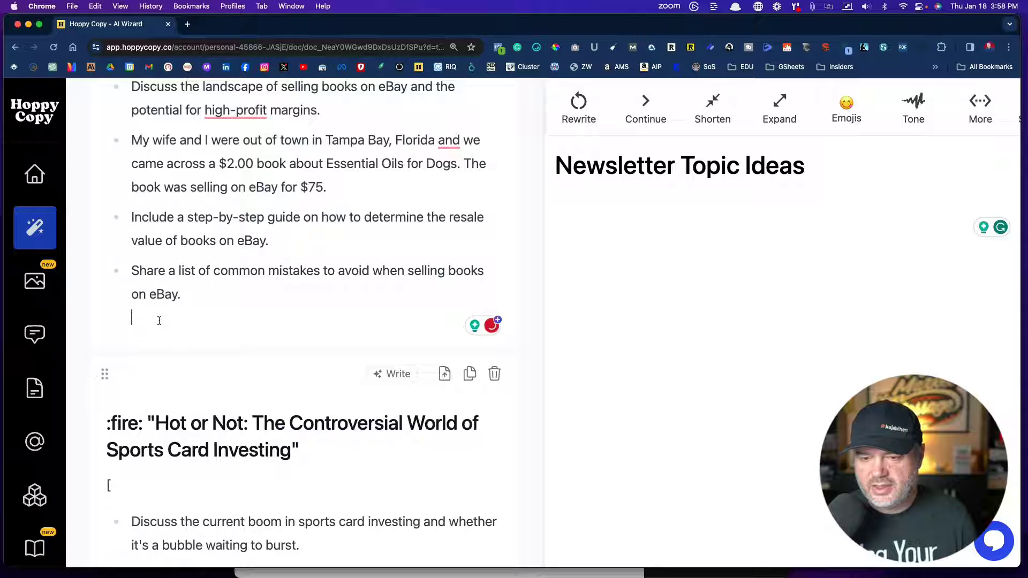
pyautogui.press('BackSpace')
pyautogui.scroll(3, 137, 180)
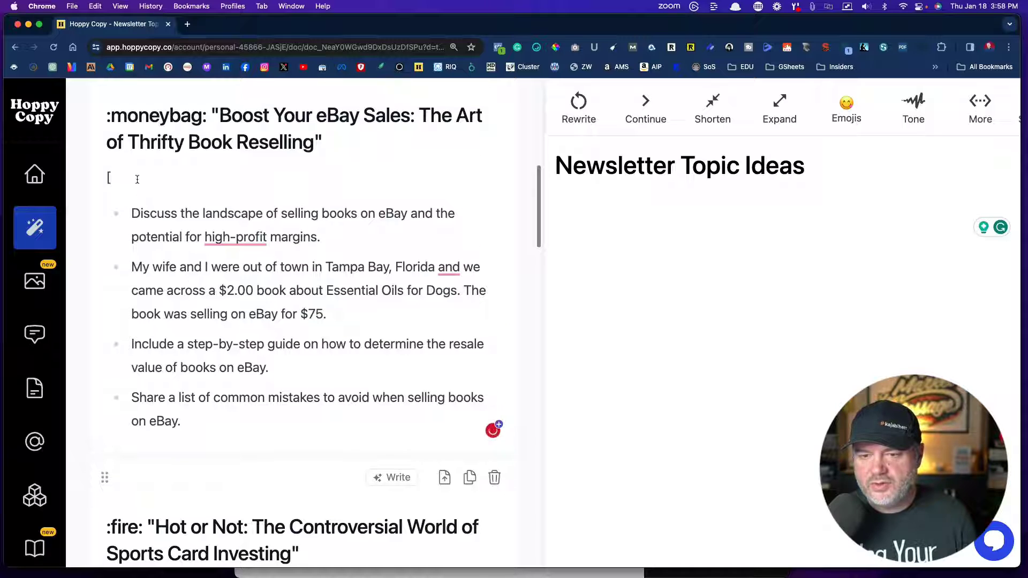
pyautogui.click(137, 178)
pyautogui.press('BackSpace')
pyautogui.press('BackSpace')
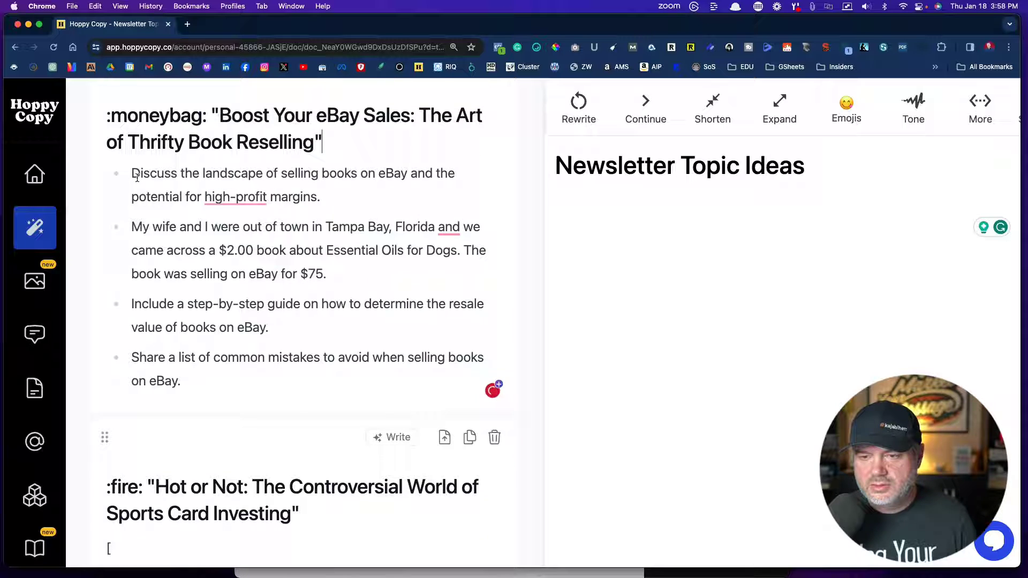
pyautogui.scroll(-3, 211, 245)
pyautogui.scroll(4, 210, 245)
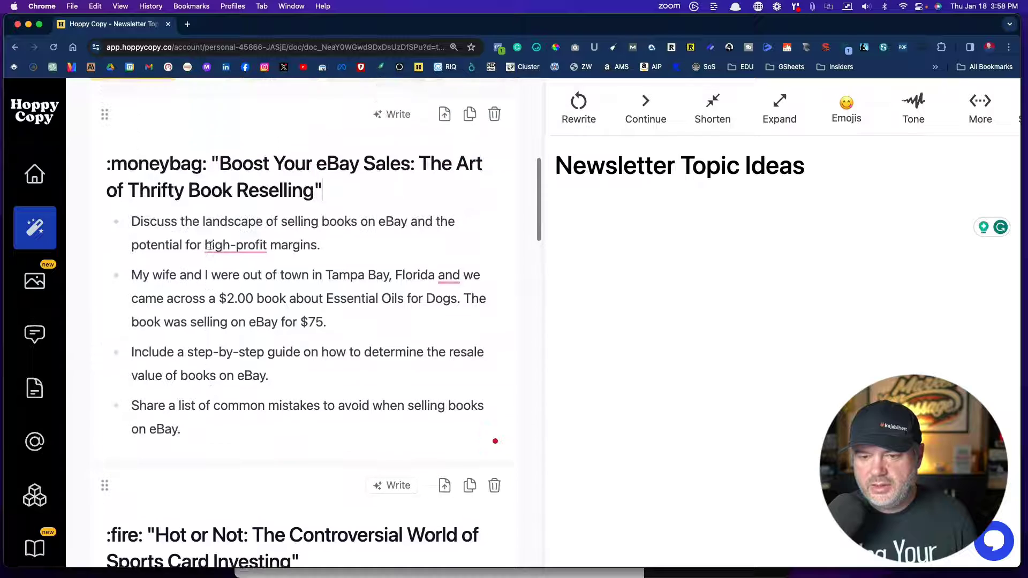
pyautogui.scroll(1, 209, 275)
pyautogui.scroll(-10, 208, 271)
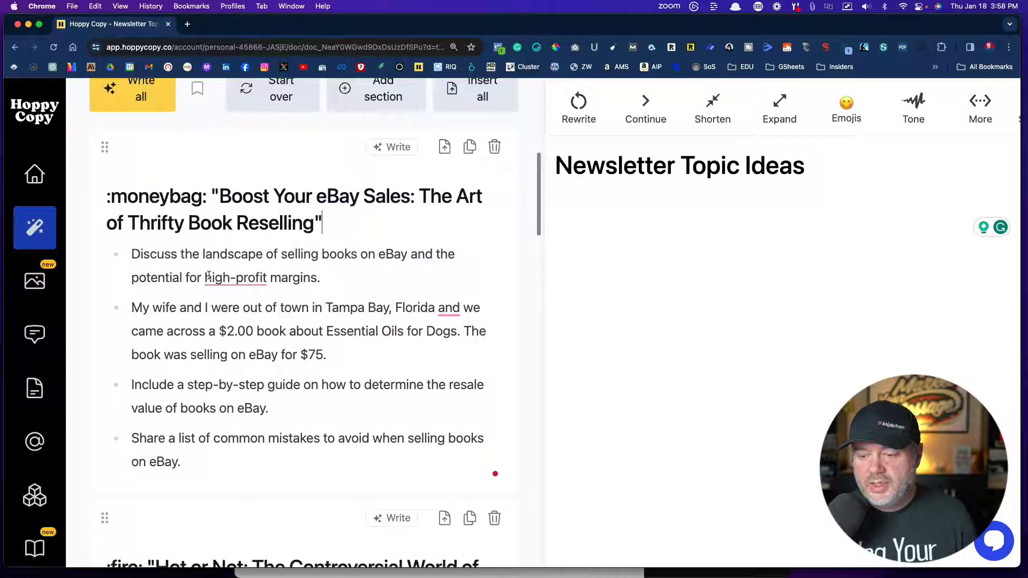
pyautogui.scroll(8, 208, 276)
pyautogui.scroll(4, 209, 276)
pyautogui.scroll(-6, 209, 275)
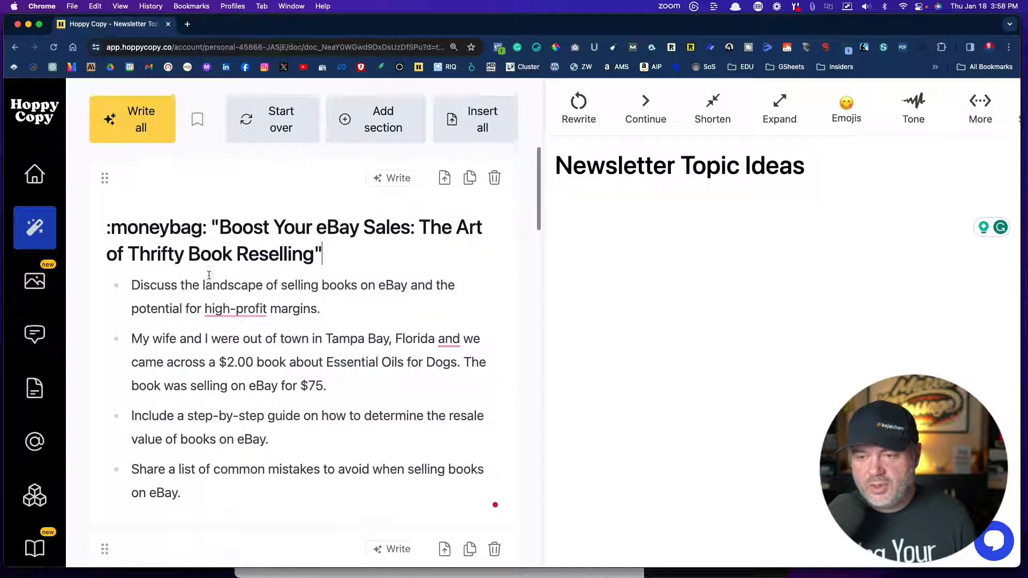
pyautogui.scroll(-8, 209, 275)
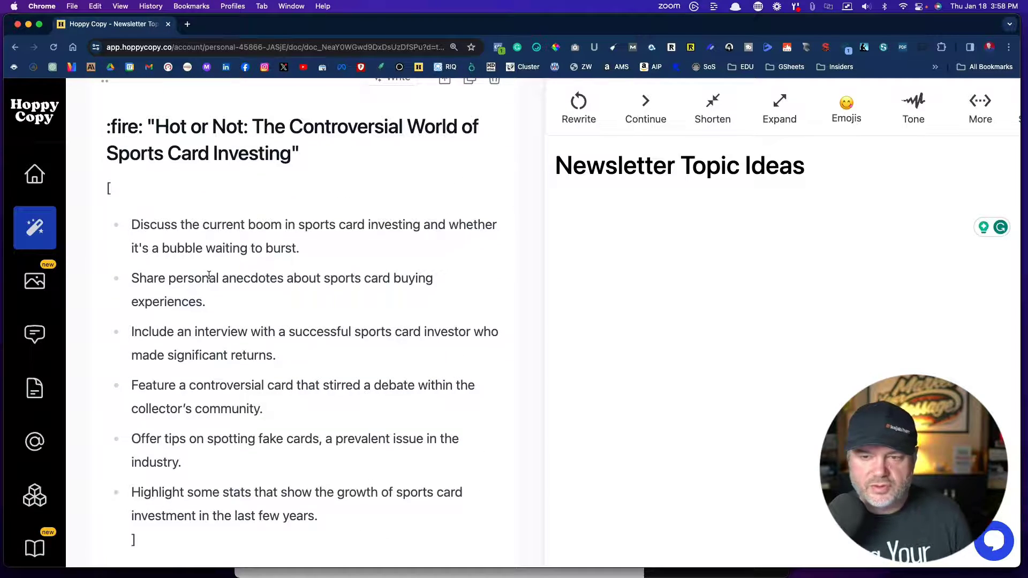
pyautogui.scroll(-1, 209, 276)
pyautogui.scroll(-14, 209, 275)
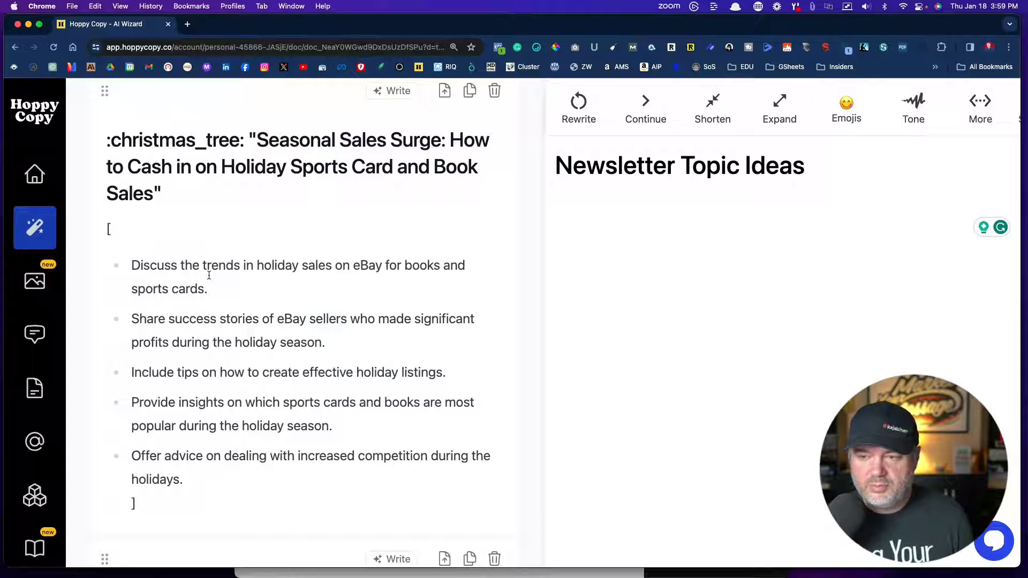
pyautogui.scroll(-13, 209, 276)
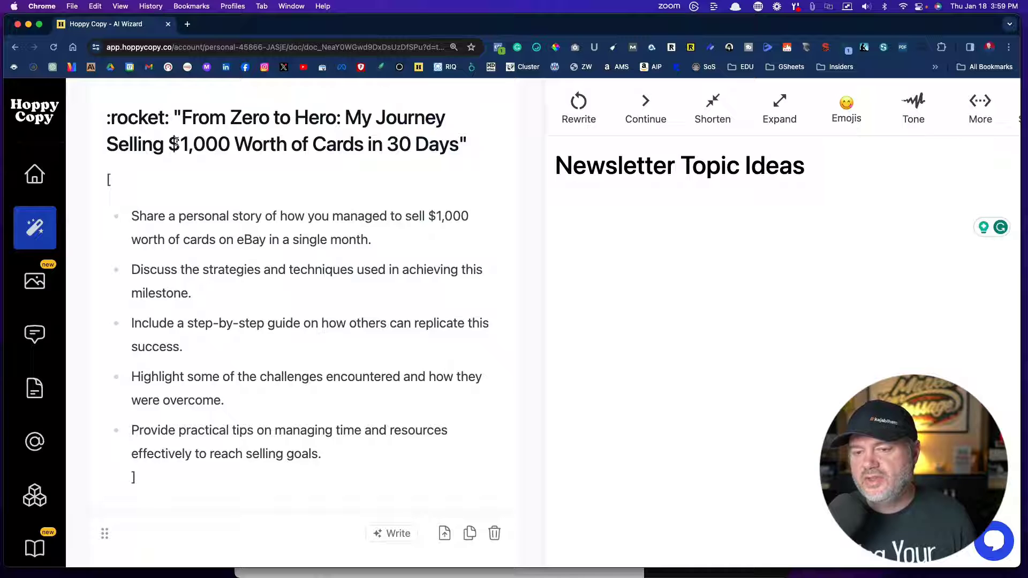
pyautogui.moveTo(177, 143); pyautogui.dragTo(262, 144)
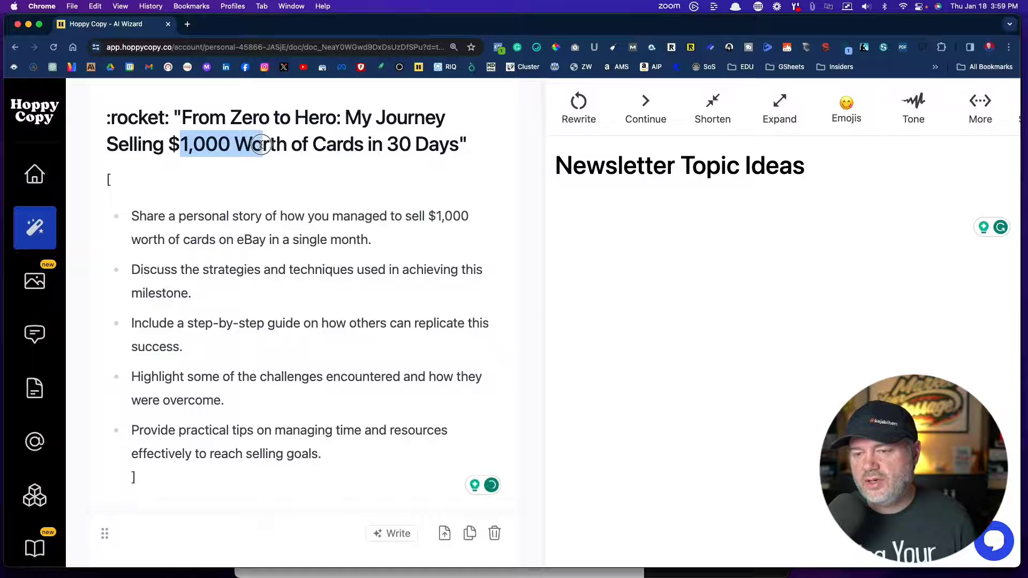
pyautogui.click(380, 149)
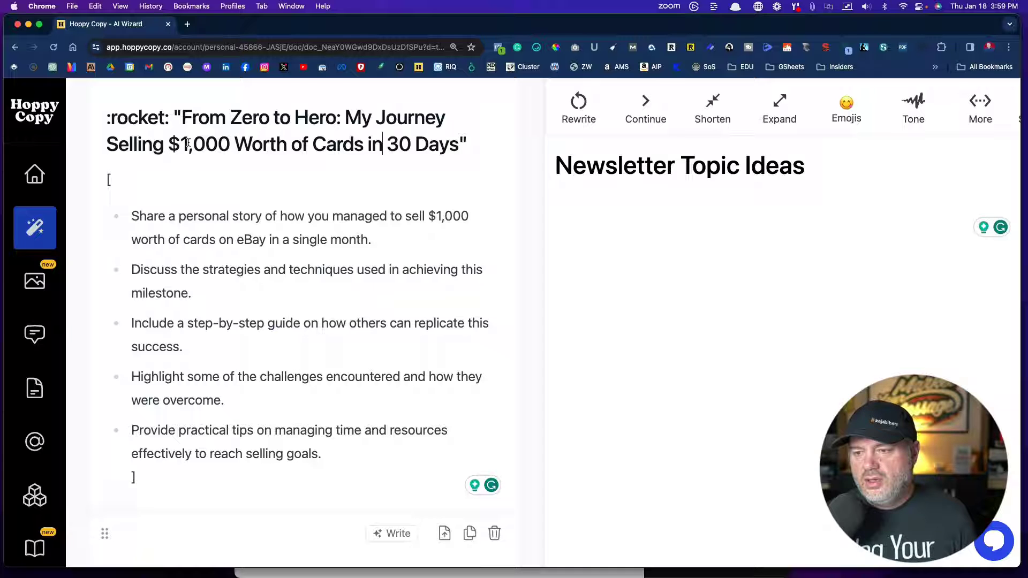
pyautogui.scroll(-10, 310, 281)
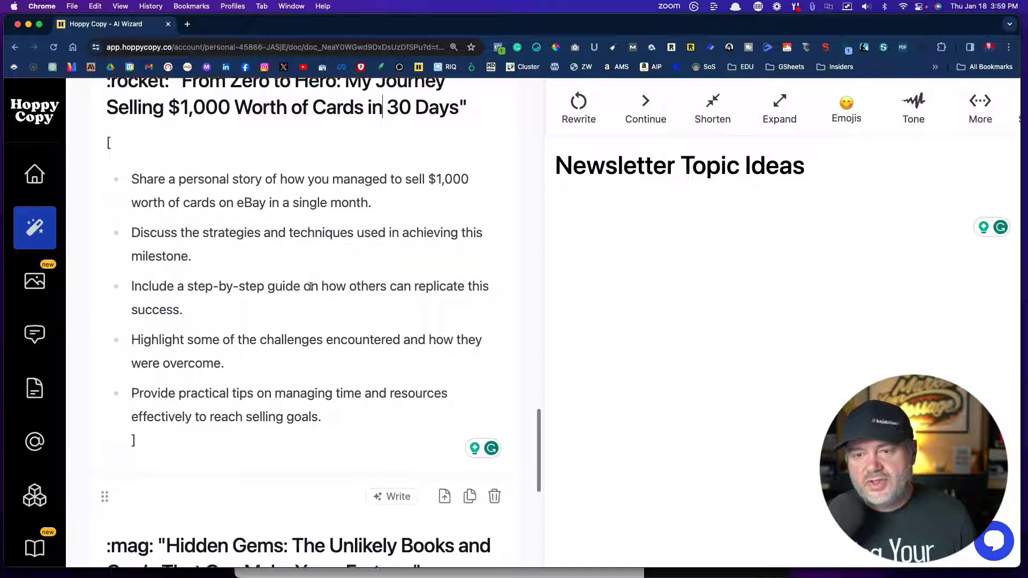
pyautogui.scroll(-5, 310, 286)
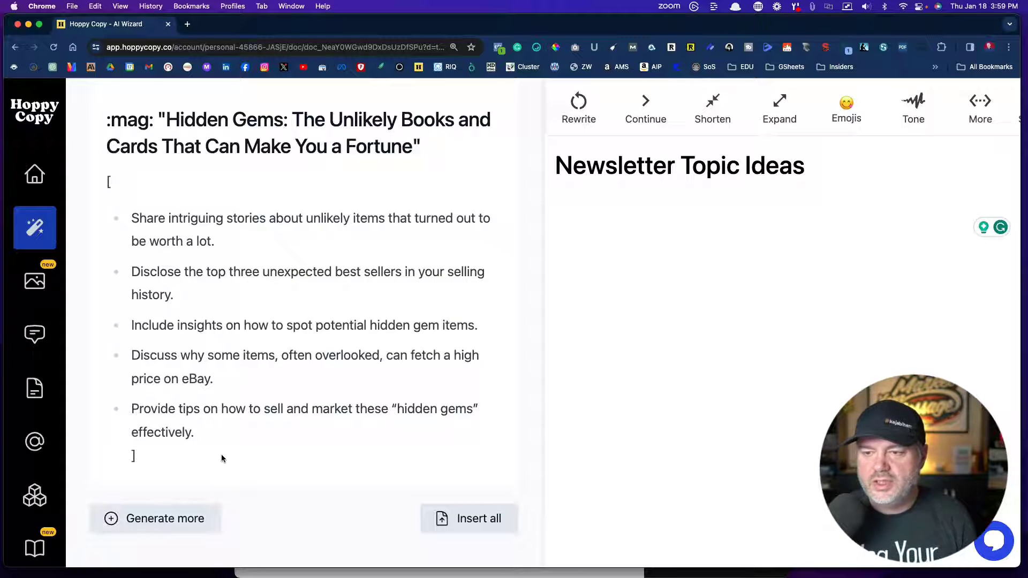
pyautogui.scroll(12, 220, 455)
pyautogui.scroll(10, 222, 456)
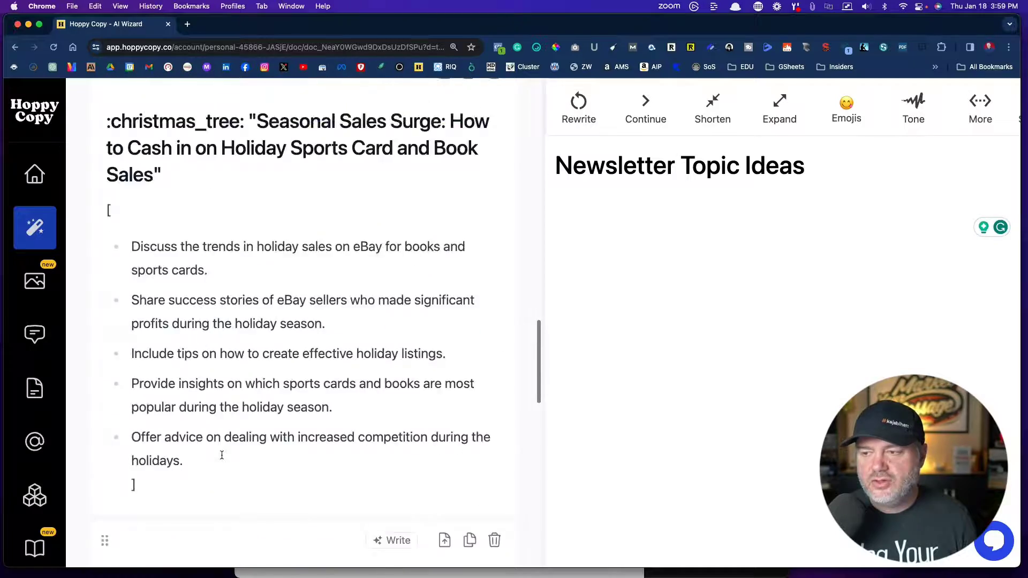
pyautogui.scroll(12, 222, 455)
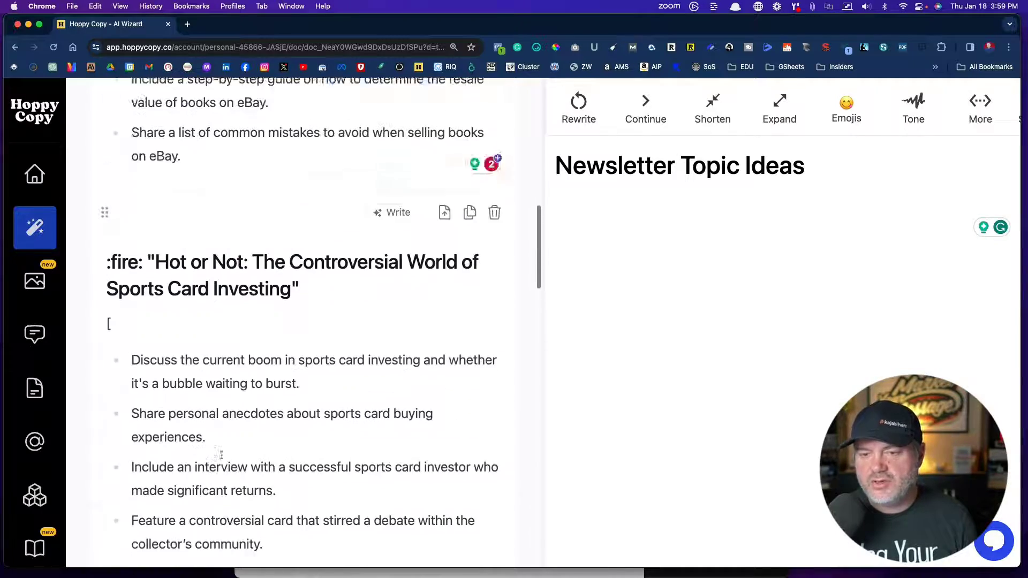
pyautogui.scroll(-3, 221, 455)
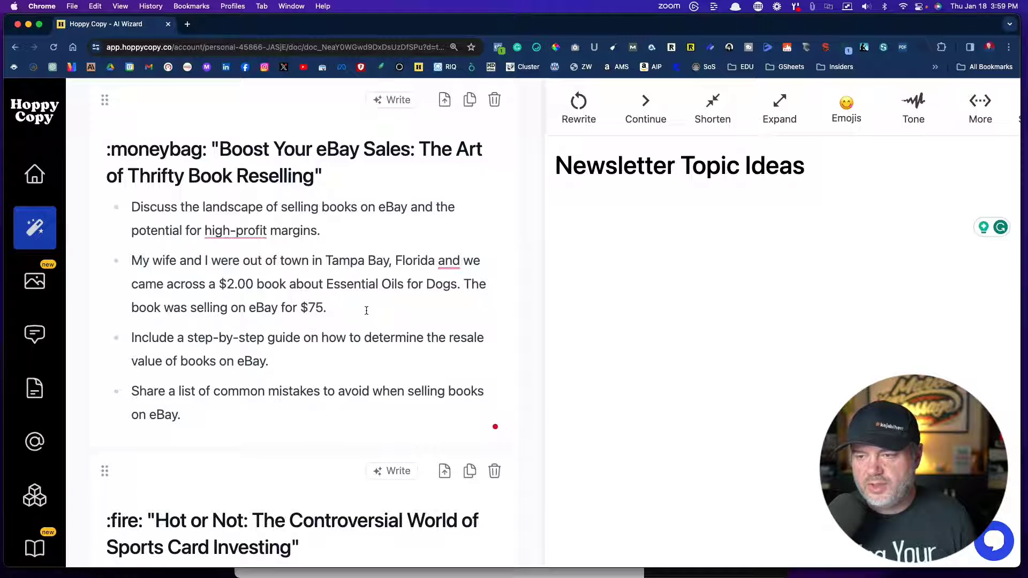
# Generate the 'Boost Your eBay Sales: The Art of Thrifty Book Reselling' article and scroll through it.
pyautogui.click(390, 102)
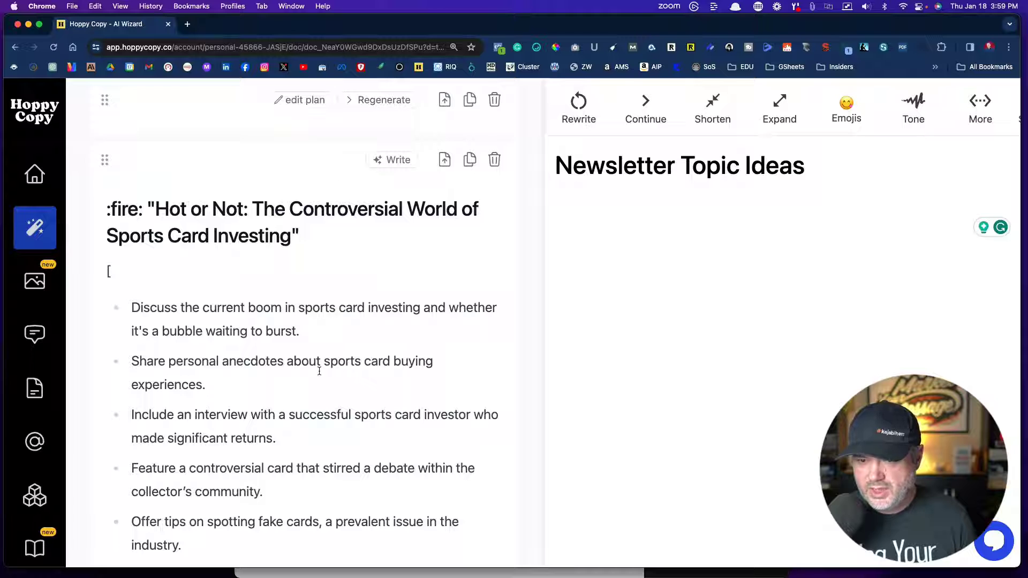
pyautogui.scroll(2, 319, 368)
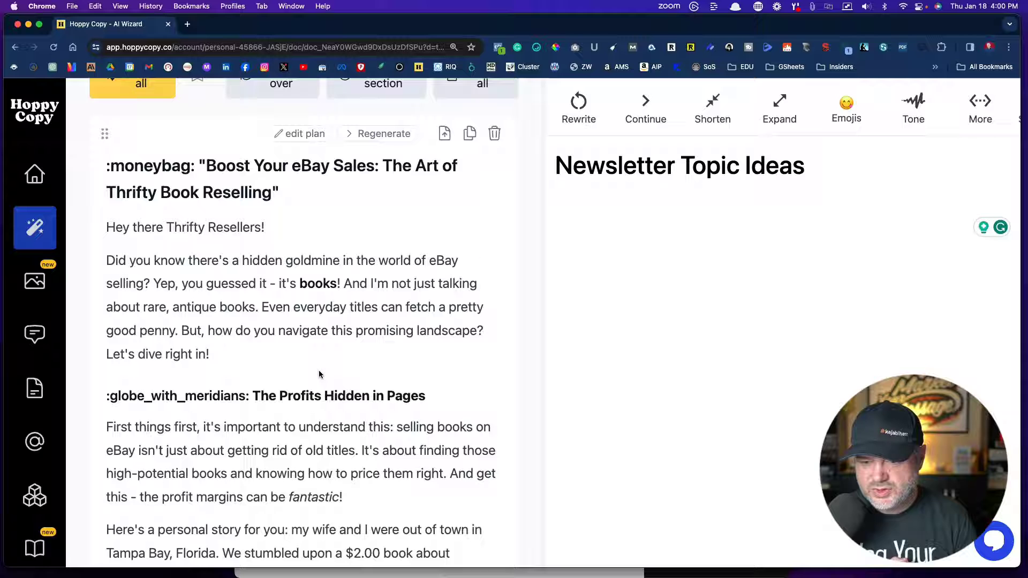
pyautogui.scroll(-4, 319, 375)
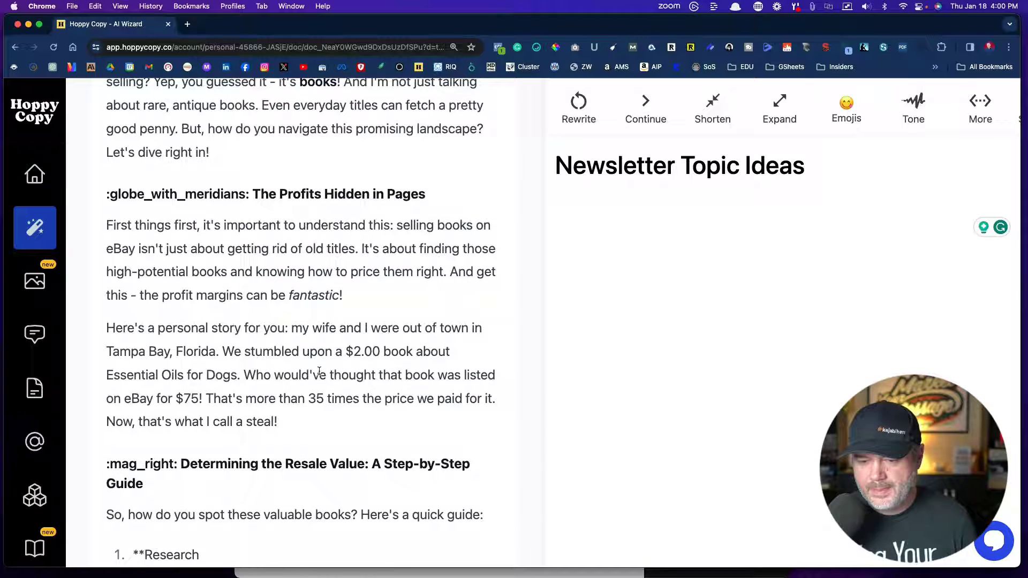
pyautogui.scroll(-7, 319, 371)
pyautogui.scroll(-2, 319, 371)
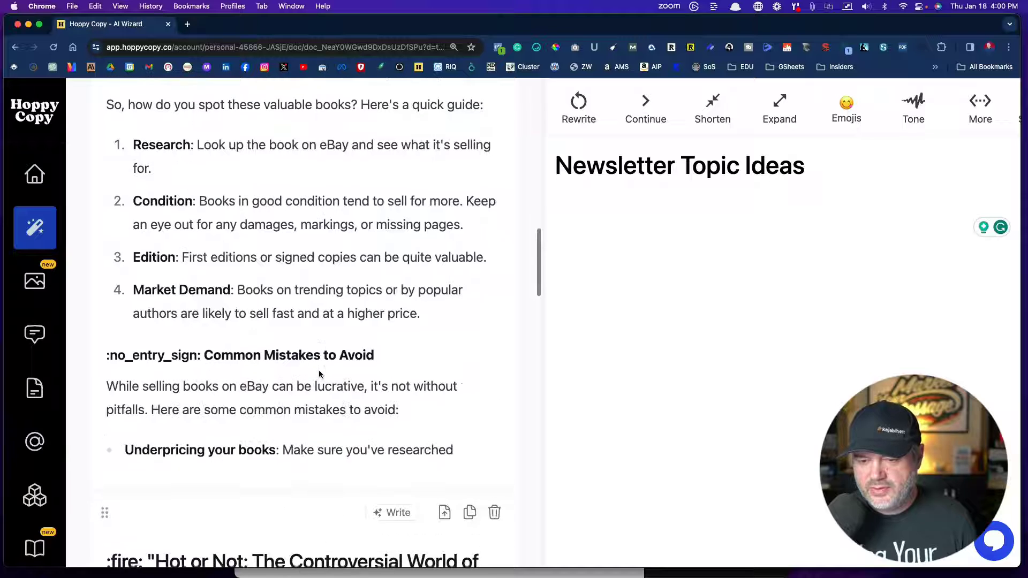
pyautogui.scroll(-2, 320, 371)
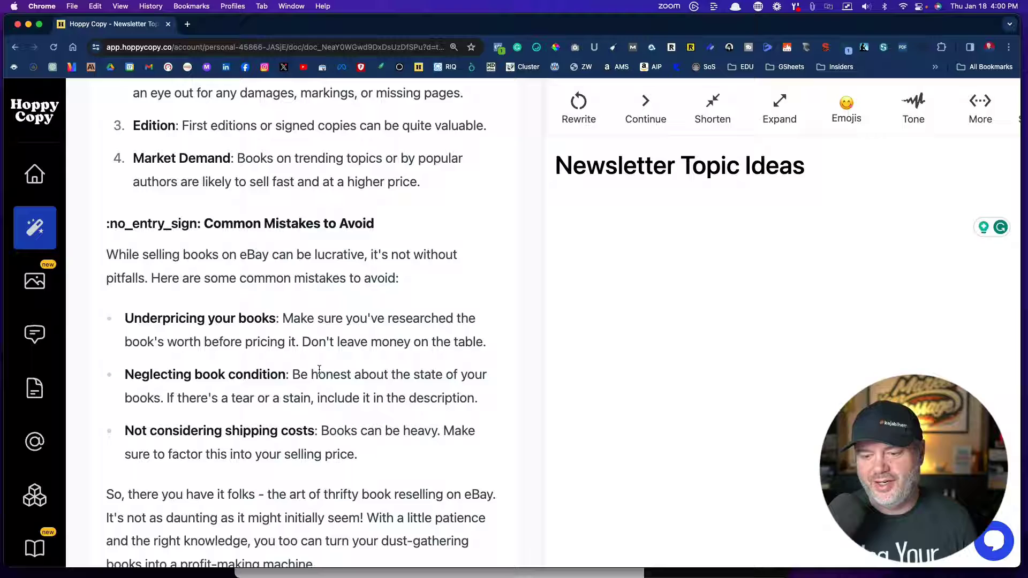
pyautogui.scroll(-5, 319, 369)
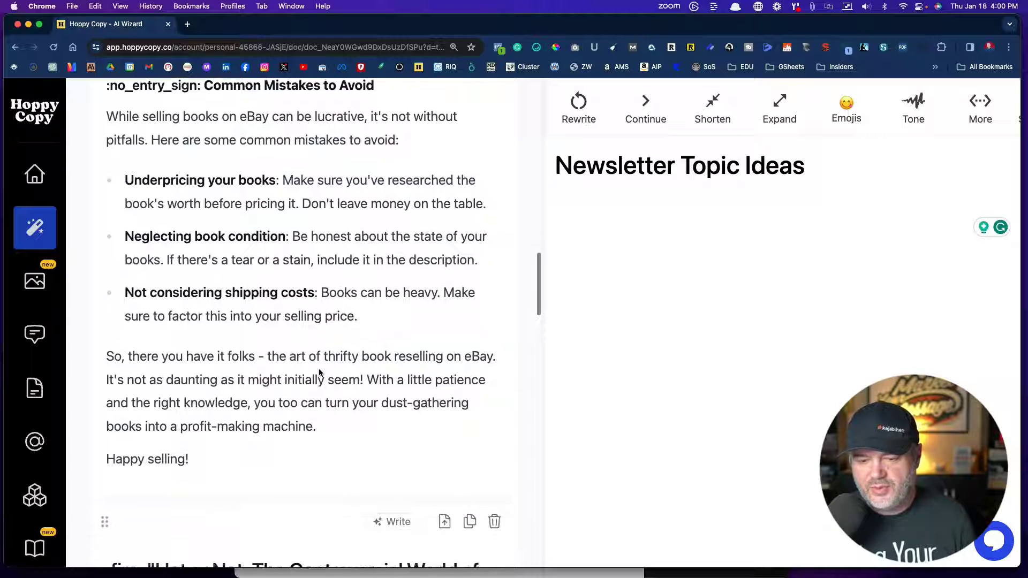
pyautogui.scroll(20, 319, 372)
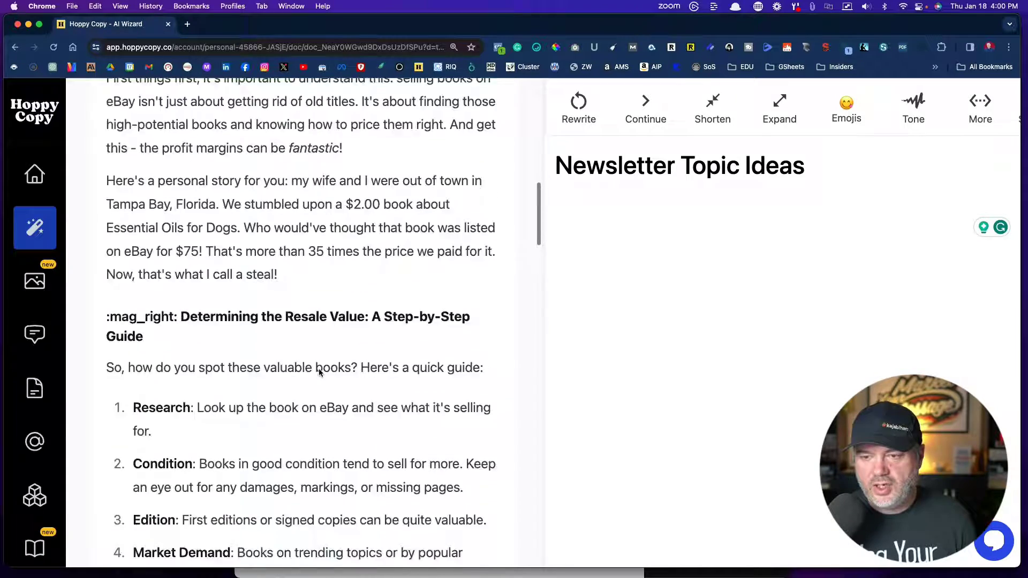
pyautogui.scroll(18, 319, 369)
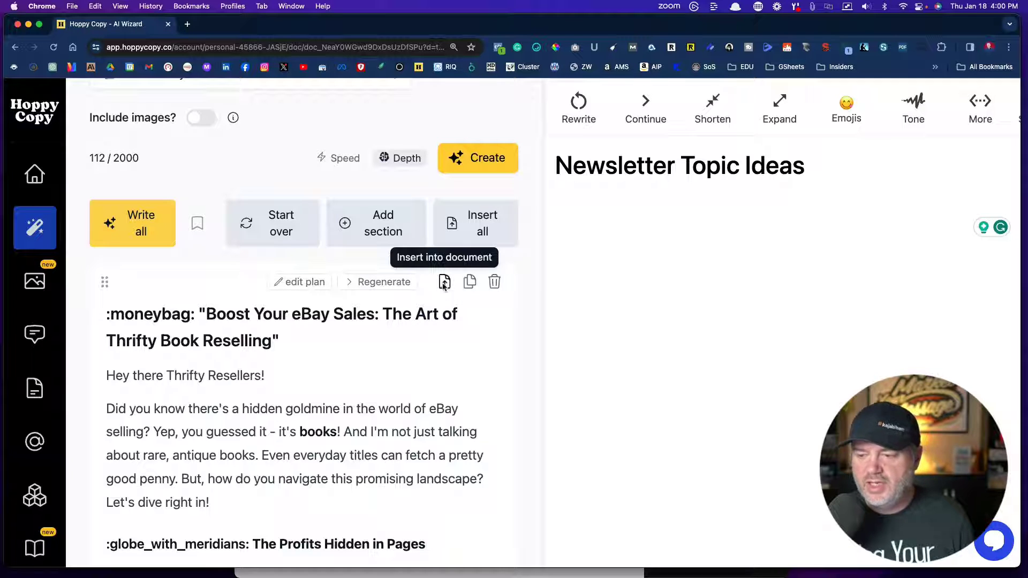
# Insert the generated eBay book reselling article into the newsletter document.
pyautogui.click(444, 282)
pyautogui.scroll(10, 587, 301)
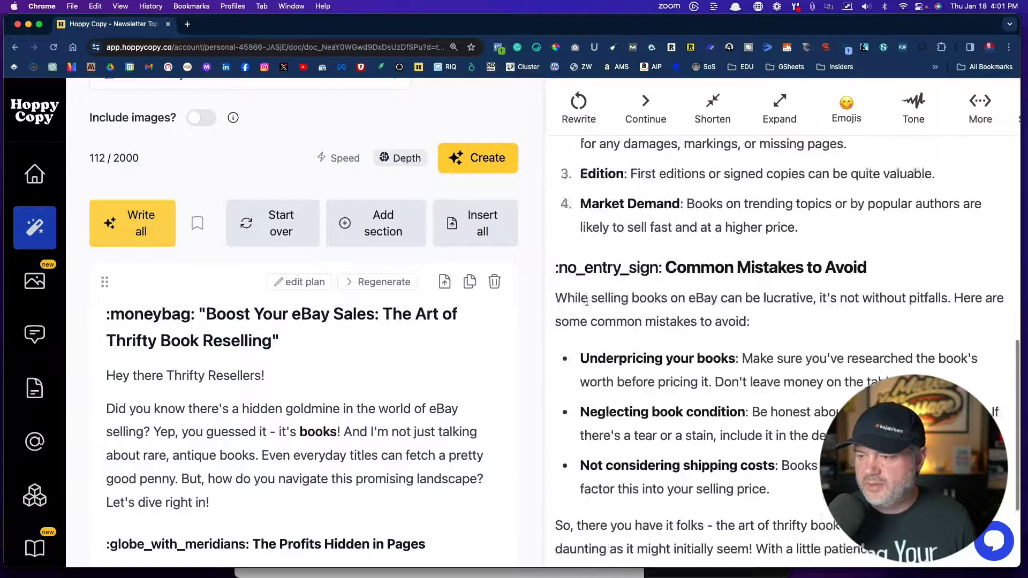
pyautogui.scroll(5, 587, 301)
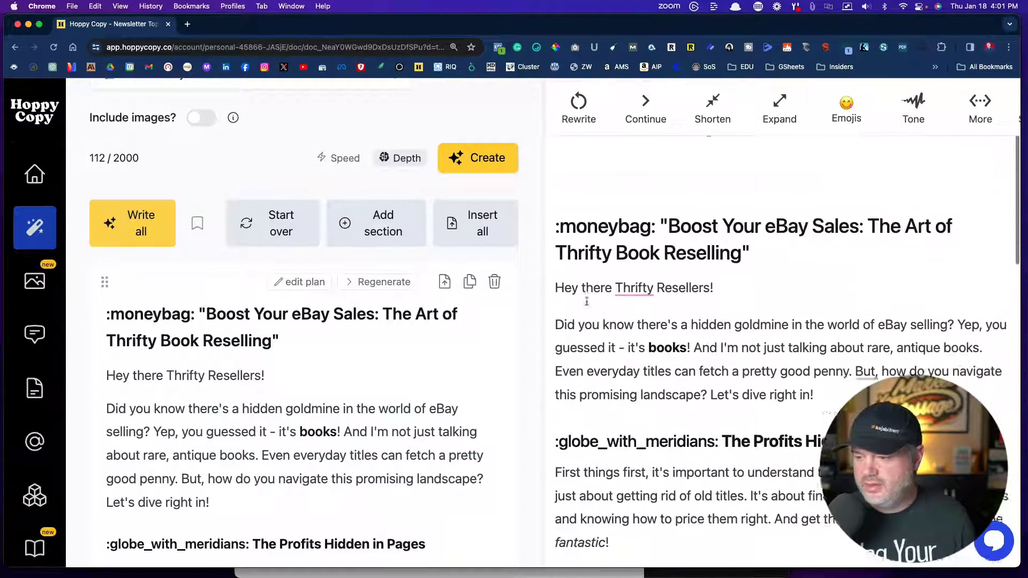
pyautogui.scroll(-5, 587, 301)
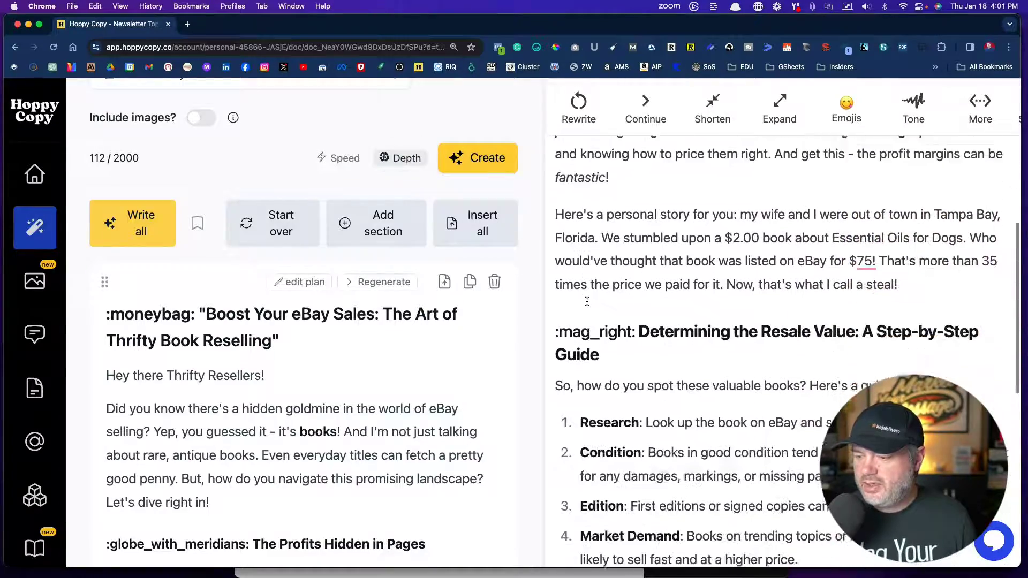
pyautogui.scroll(3, 587, 302)
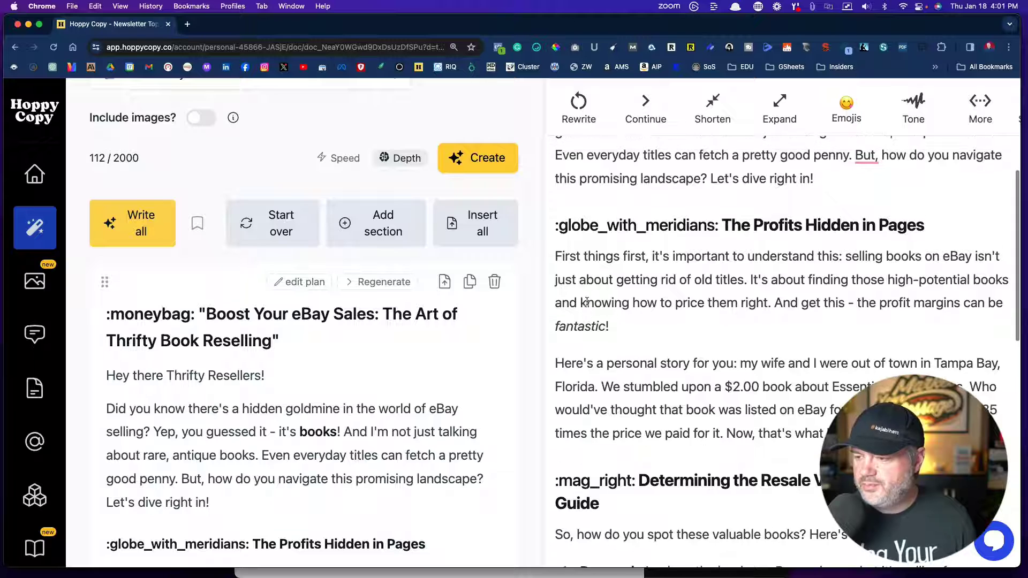
# Bold the sentence about selling books on eBay and start a new paragraph after 'old titles.'.
pyautogui.moveTo(589, 453); pyautogui.dragTo(557, 253)
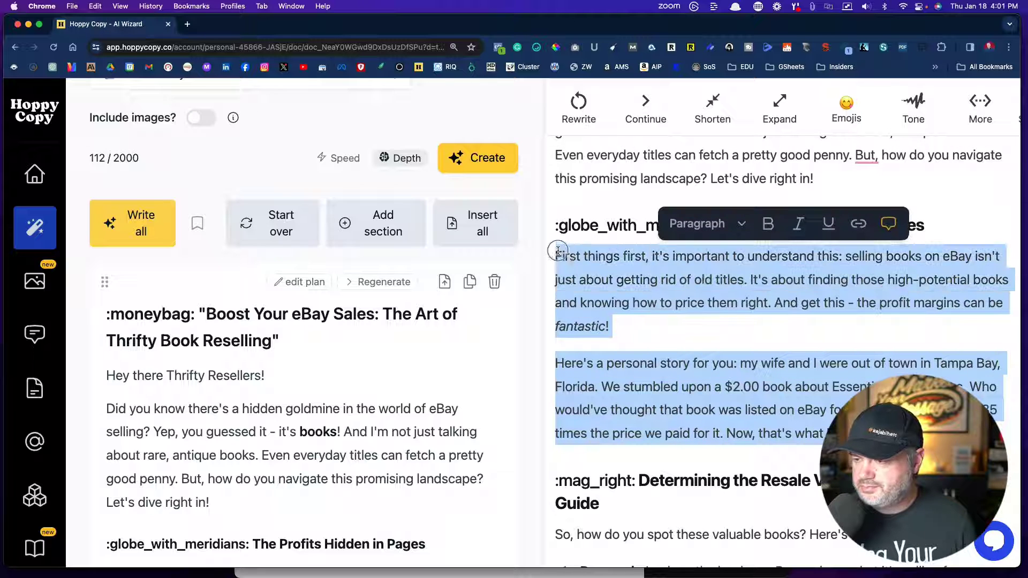
pyautogui.click(565, 256)
pyautogui.click(655, 262)
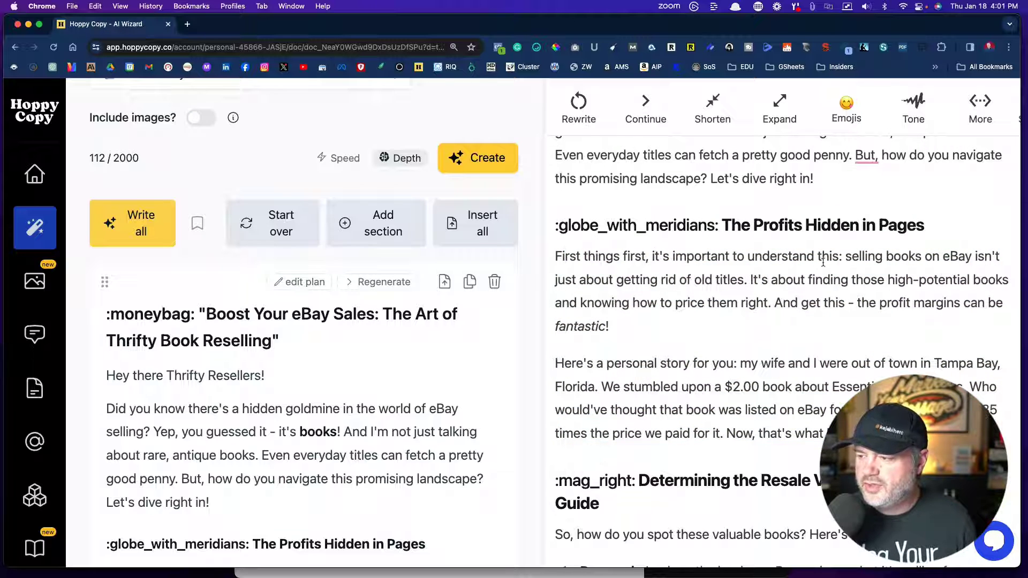
pyautogui.moveTo(844, 258); pyautogui.dragTo(745, 283)
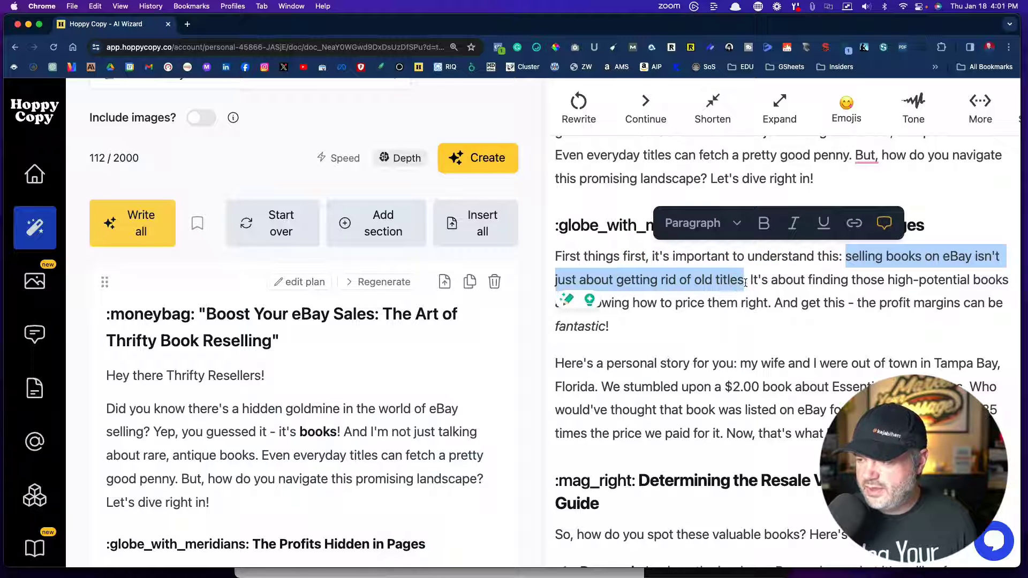
pyautogui.click(764, 222)
pyautogui.click(796, 279)
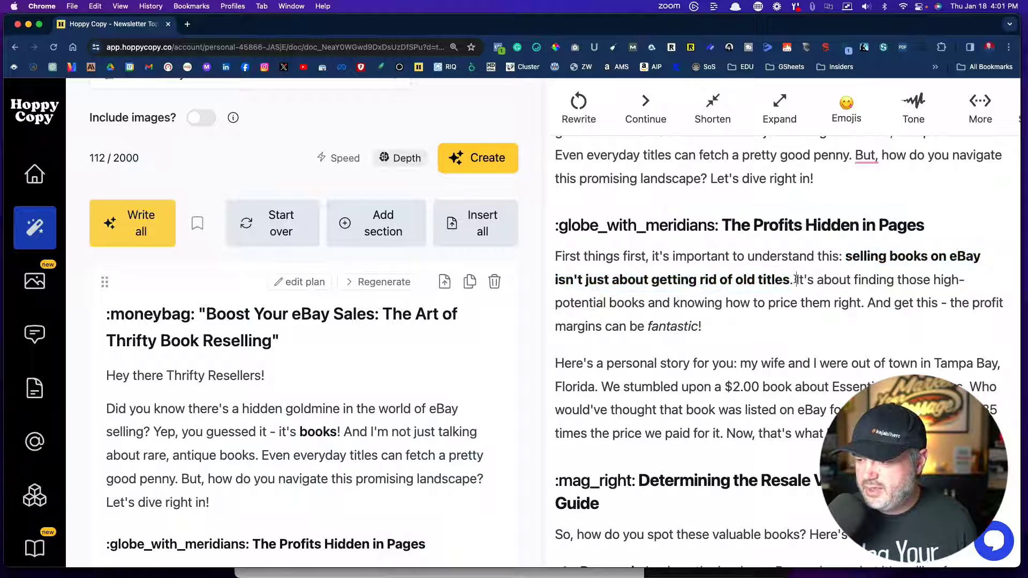
pyautogui.press('Return')
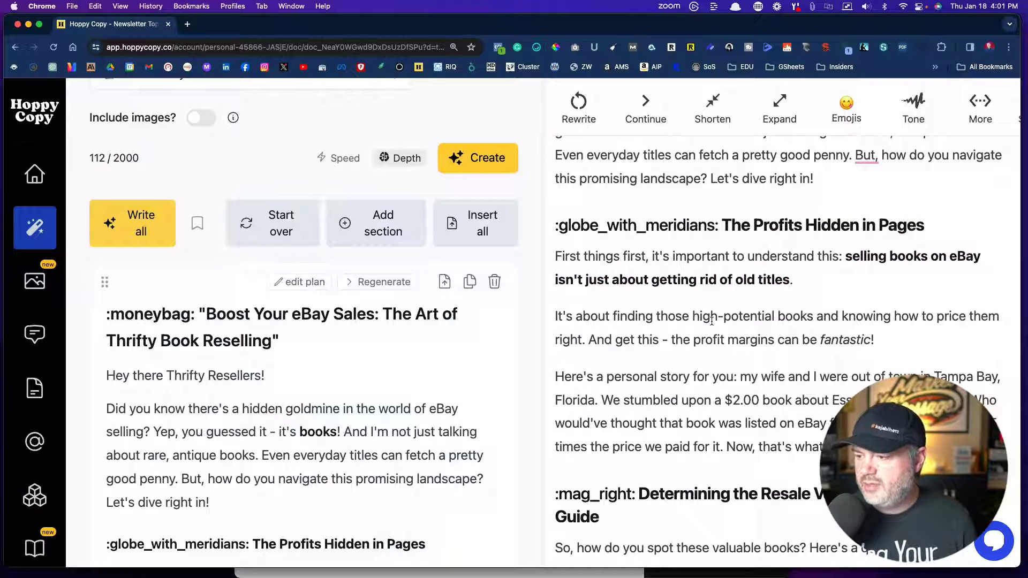
pyautogui.scroll(-2, 712, 322)
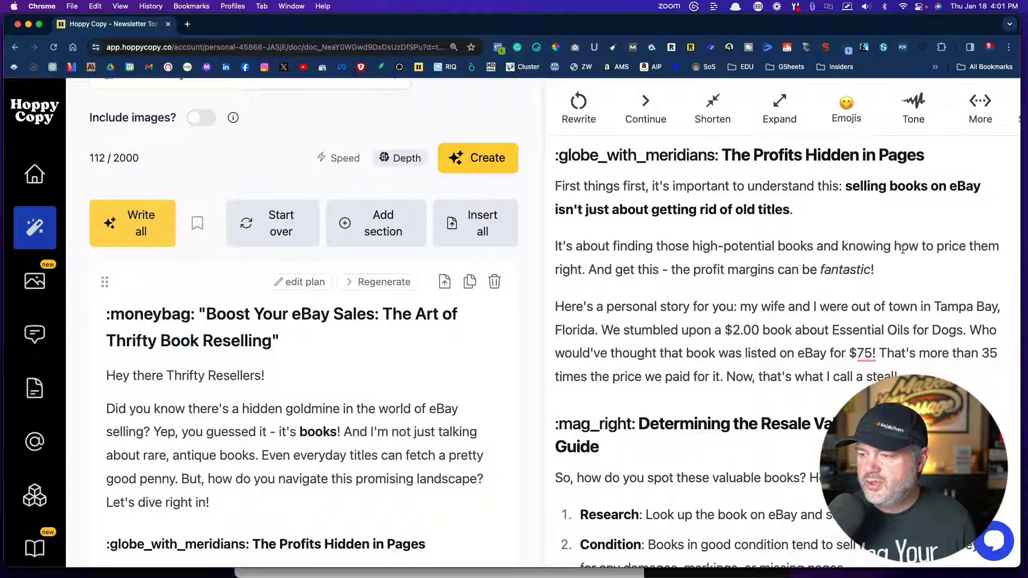
pyautogui.scroll(-2, 717, 290)
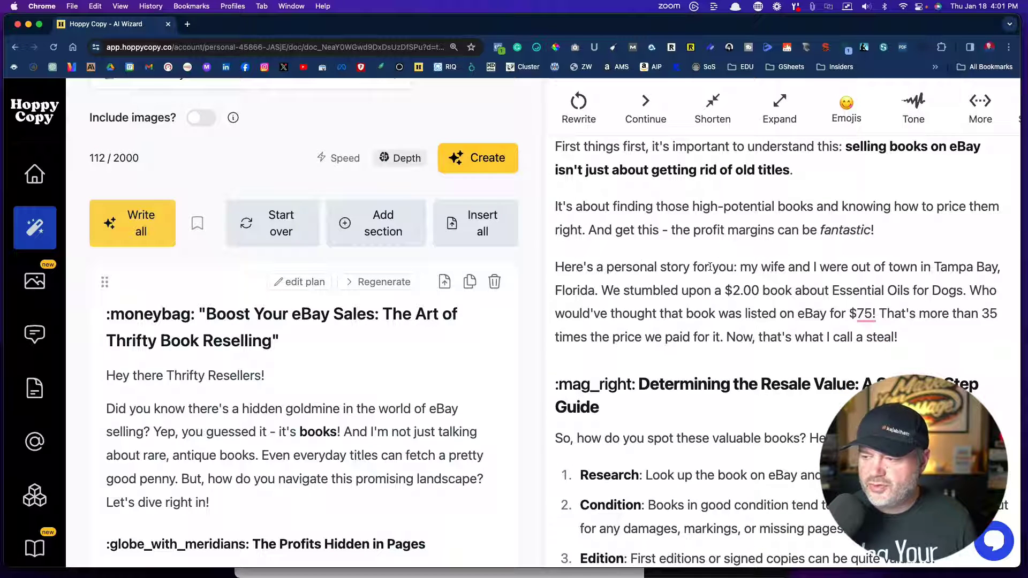
# Remove the 'Here's a personal story for you:' lead-in, capitalize 'My', and split after Florida and Dogs sentences.
pyautogui.click(739, 267)
pyautogui.moveTo(740, 267); pyautogui.dragTo(552, 267)
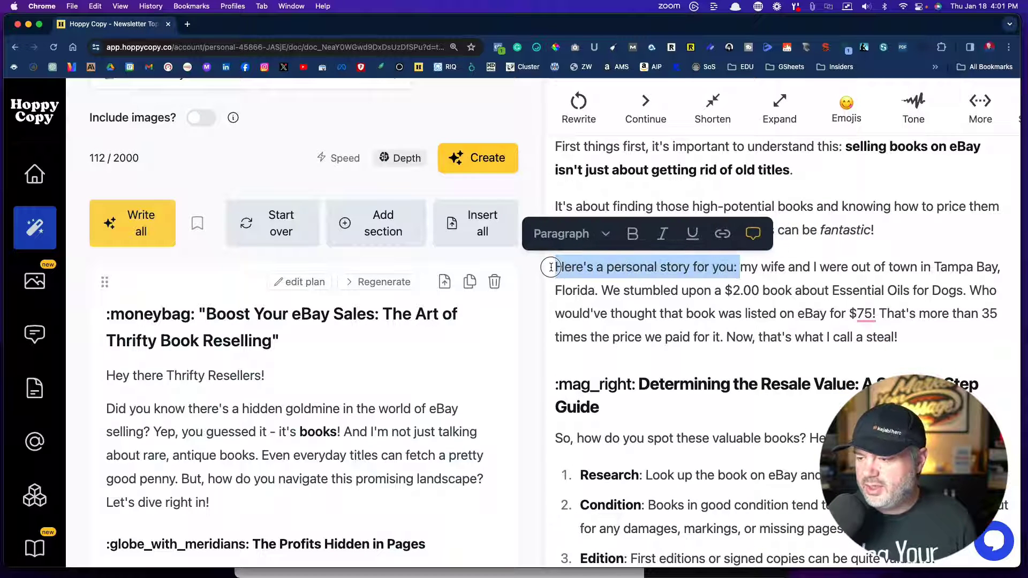
pyautogui.press('BackSpace')
pyautogui.press('Delete')
pyautogui.write('M')
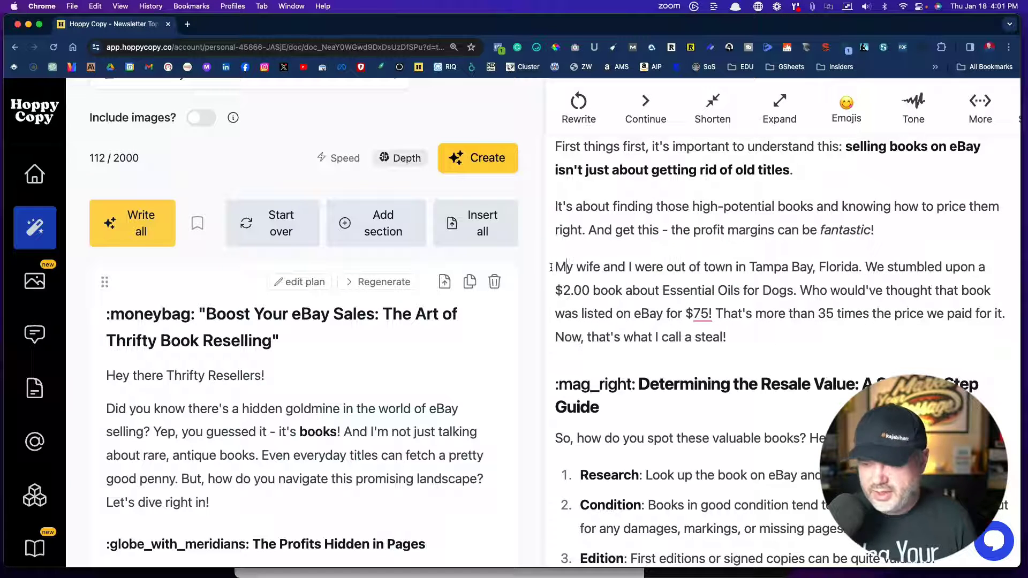
pyautogui.click(866, 267)
pyautogui.press('Return')
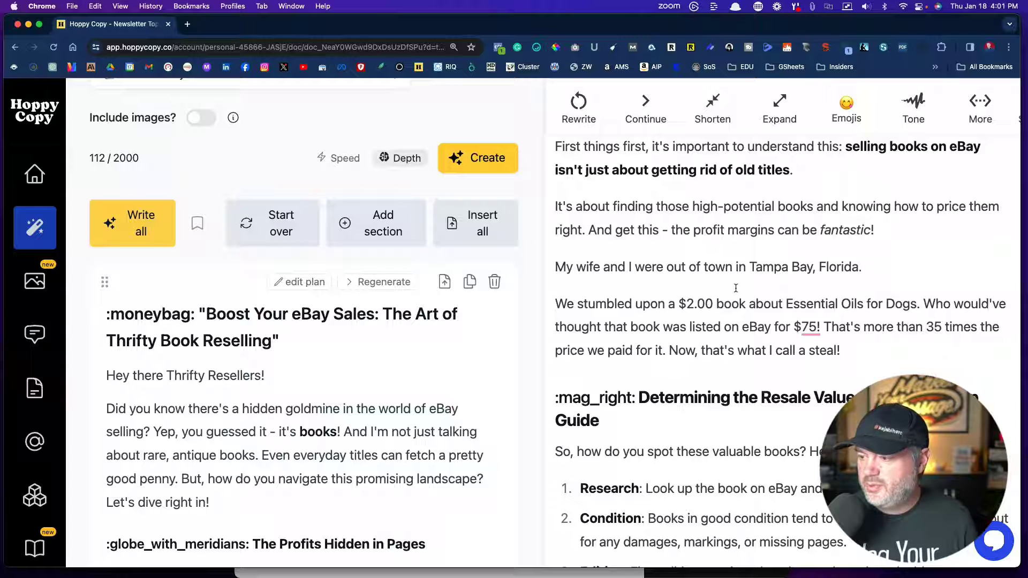
pyautogui.click(925, 304)
pyautogui.press('Return')
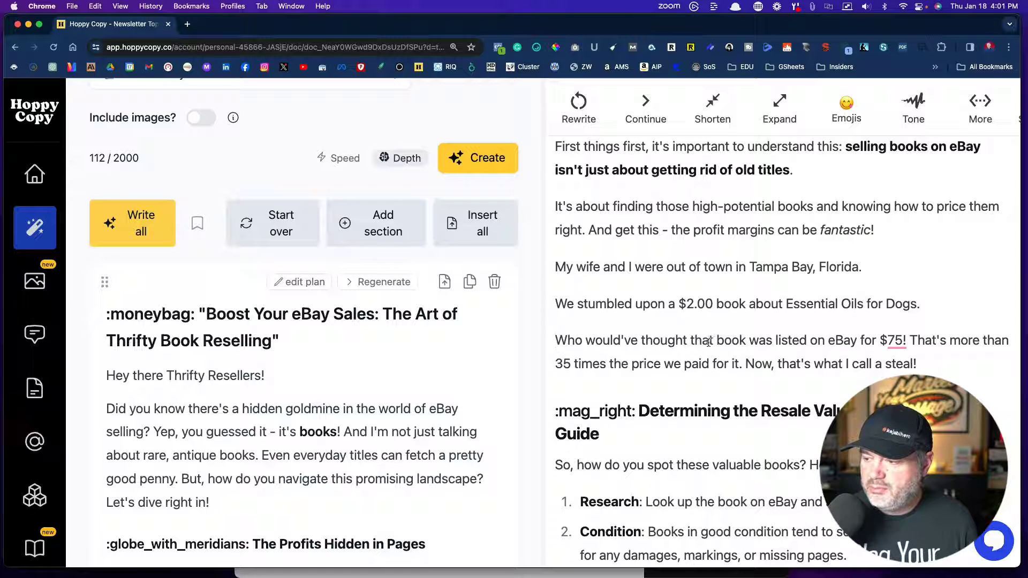
# Bold 'book had sold on eBay for $75!' and split off the 35-times and steal sentences.
pyautogui.moveTo(717, 340); pyautogui.dragTo(909, 342)
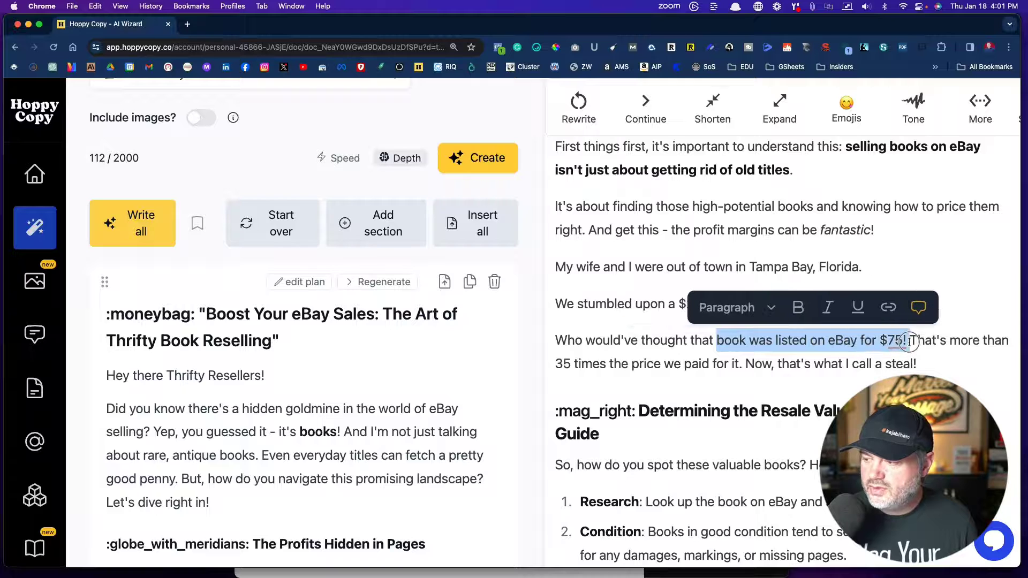
pyautogui.press('super+b')
pyautogui.click(795, 346)
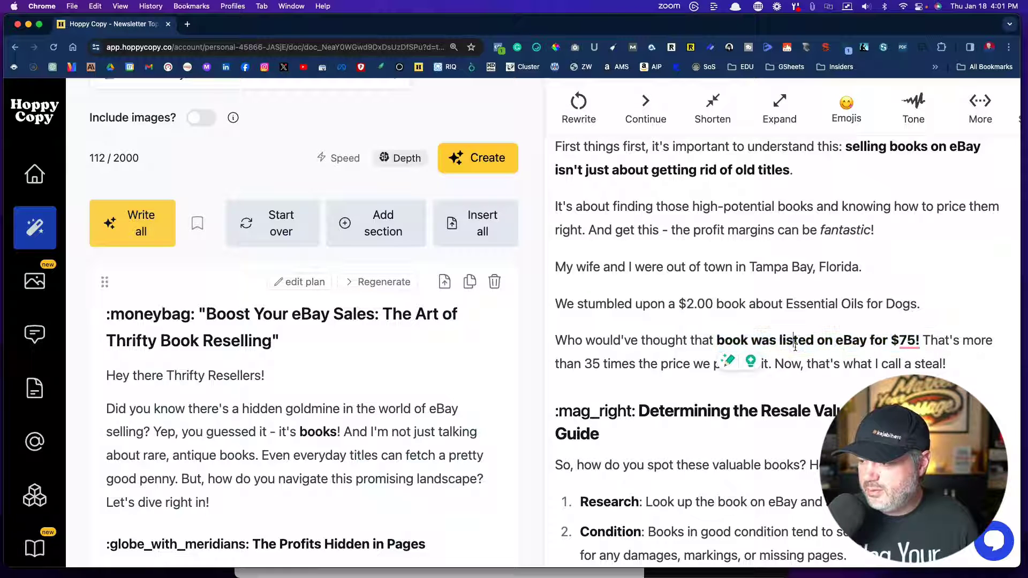
pyautogui.doubleClick(795, 340)
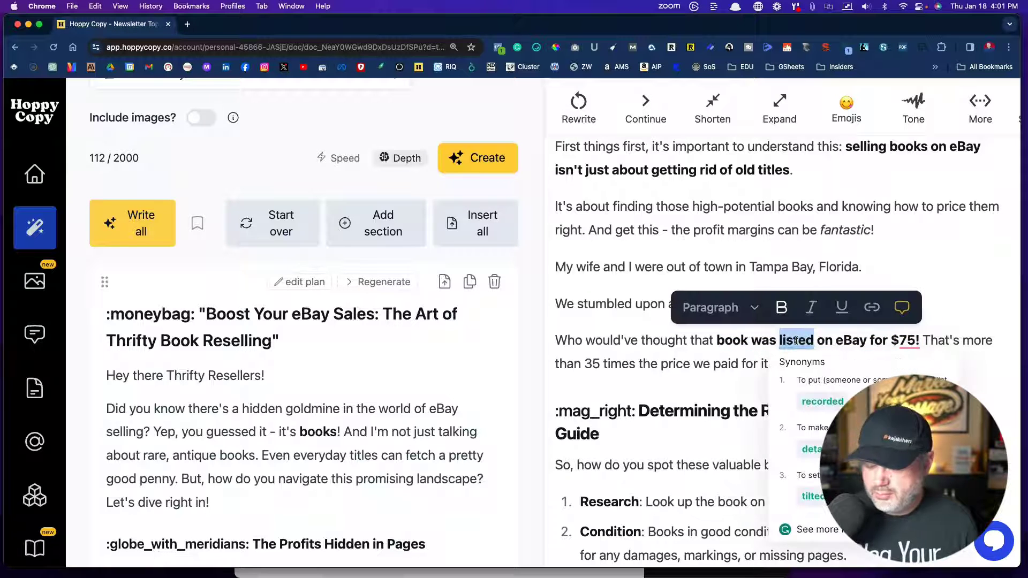
pyautogui.press('BackSpace')
pyautogui.press('BackSpace')
pyautogui.press('BackSpace')
pyautogui.press('BackSpace')
pyautogui.press('BackSpace')
pyautogui.write('had sol')
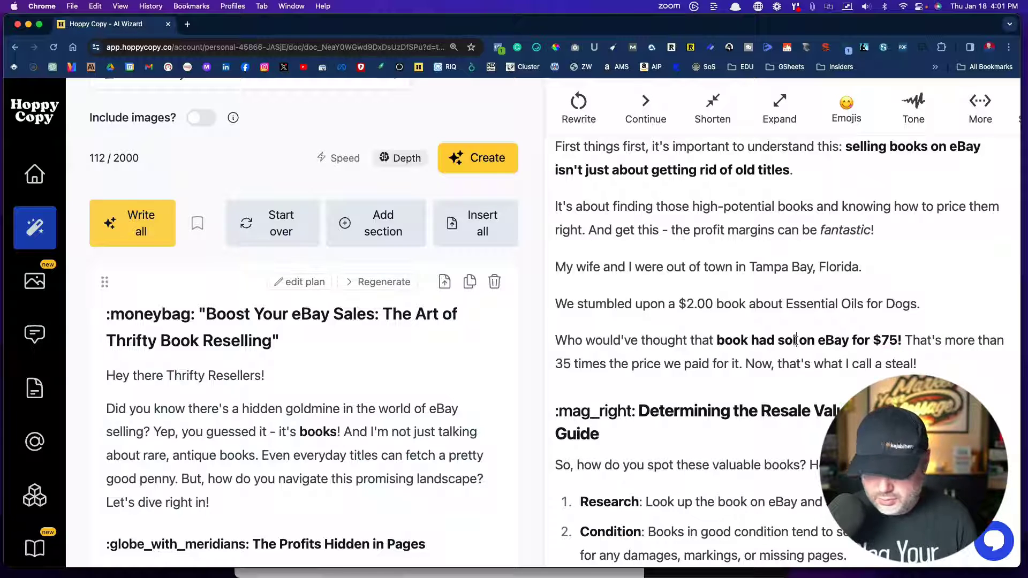
pyautogui.write('d')
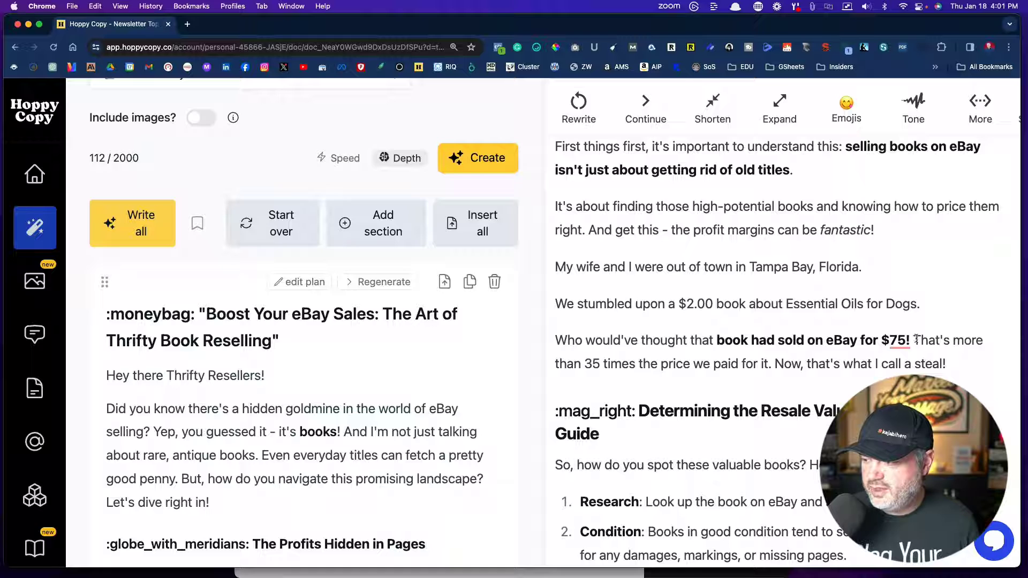
pyautogui.click(914, 340)
pyautogui.press('Return')
pyautogui.scroll(-3, 751, 303)
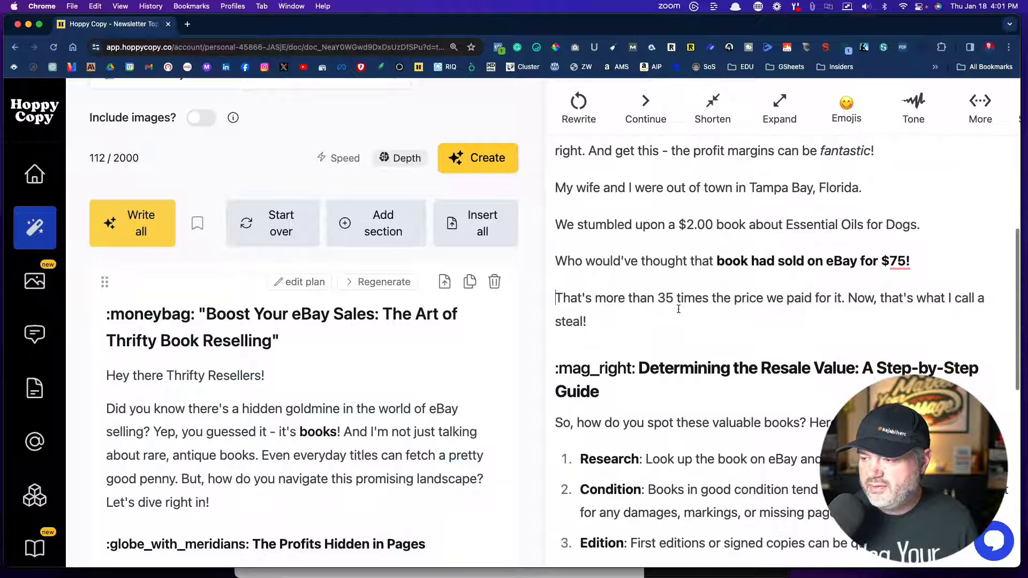
pyautogui.click(849, 299)
pyautogui.press('Return')
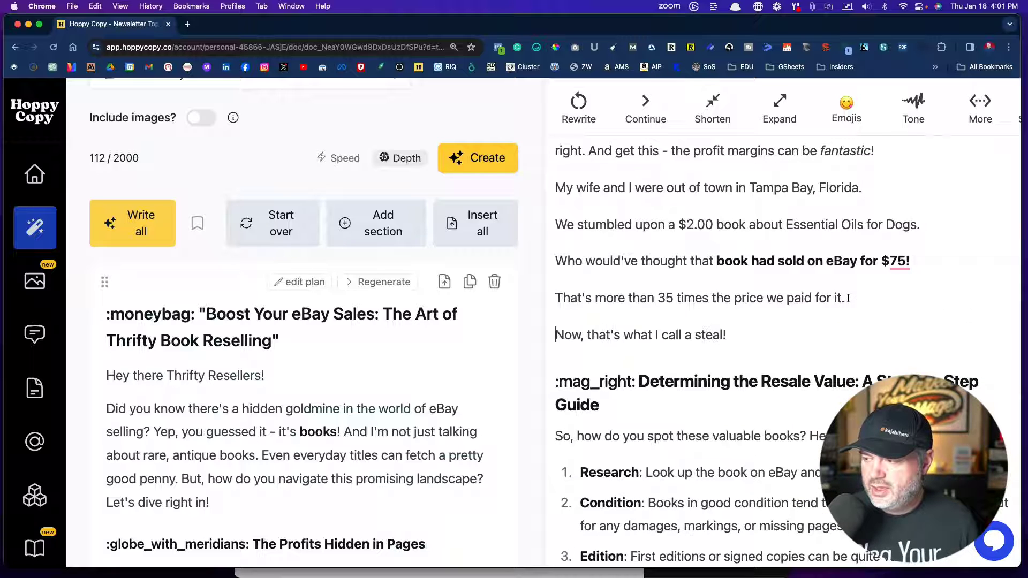
# Add a paragraph: 'And yes, about a month later, we accepted an offer and sold the book for $62.'.
pyautogui.press('Return')
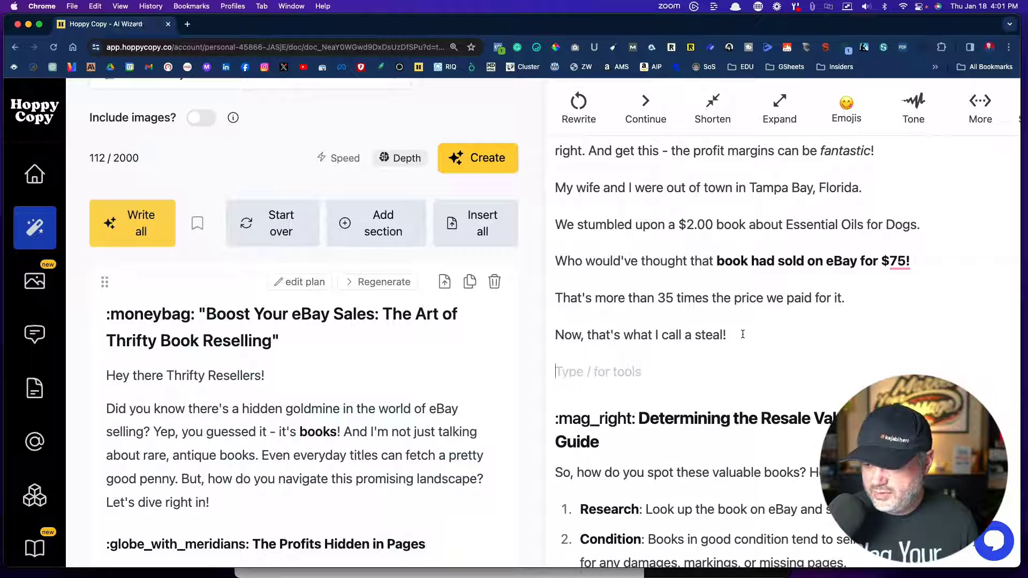
pyautogui.write('And')
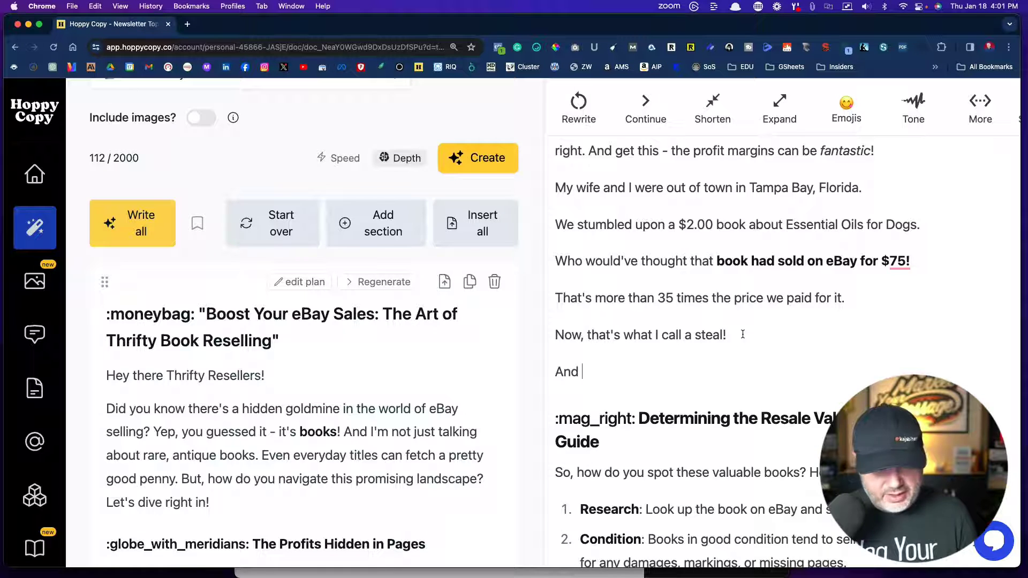
pyautogui.write(' yes')
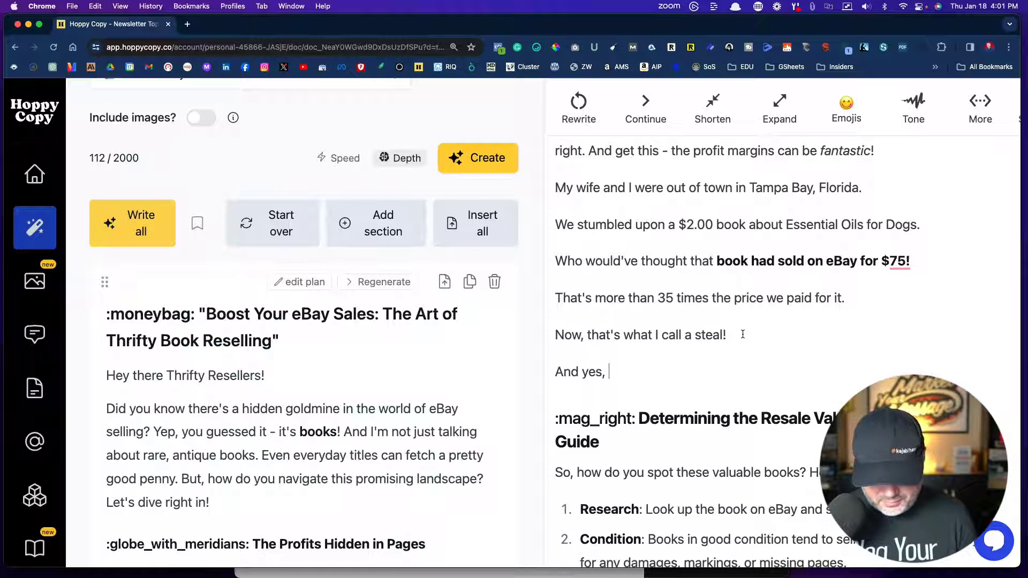
pyautogui.write(', about a mon')
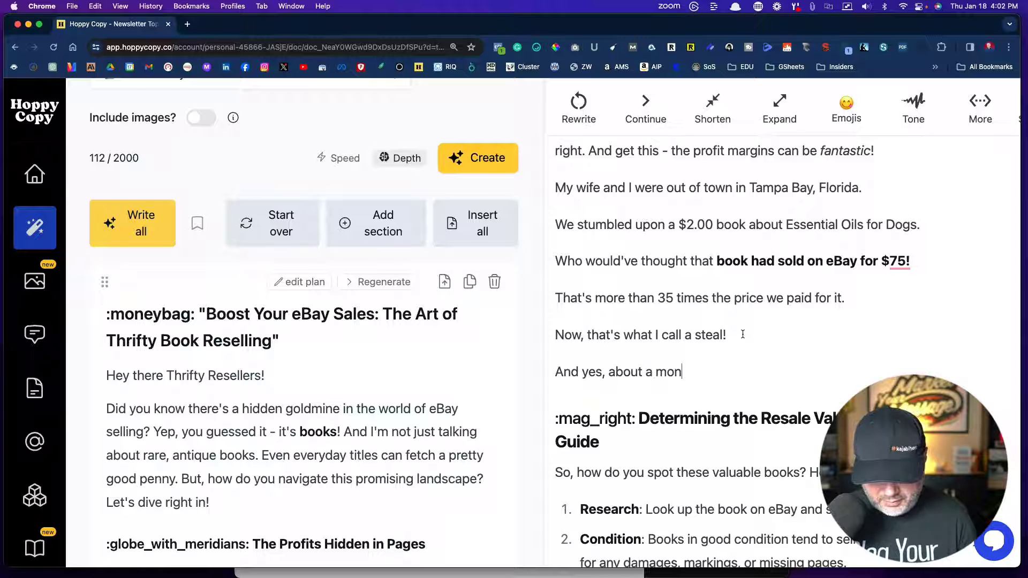
pyautogui.write('th later,')
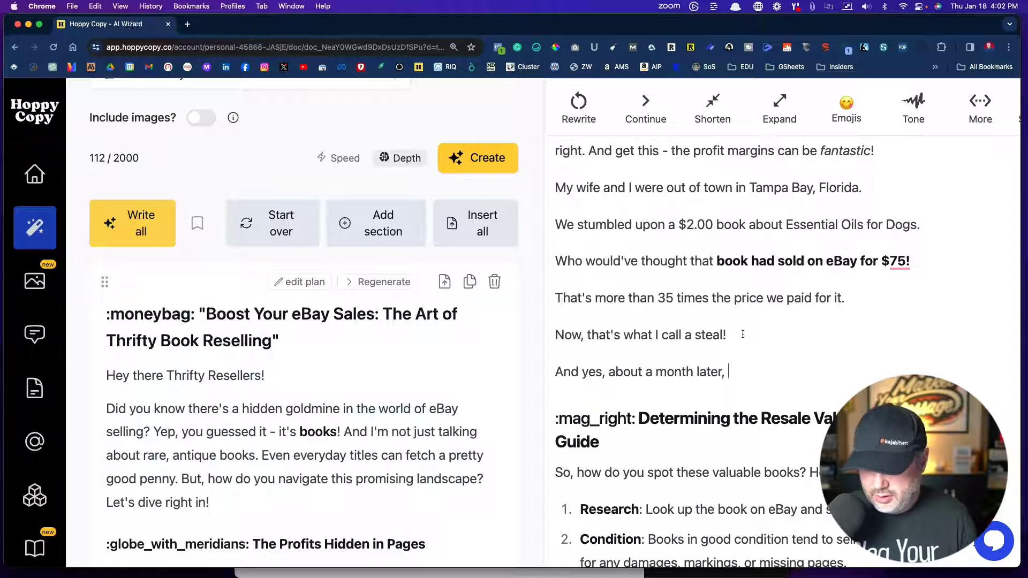
pyautogui.write(' we acce')
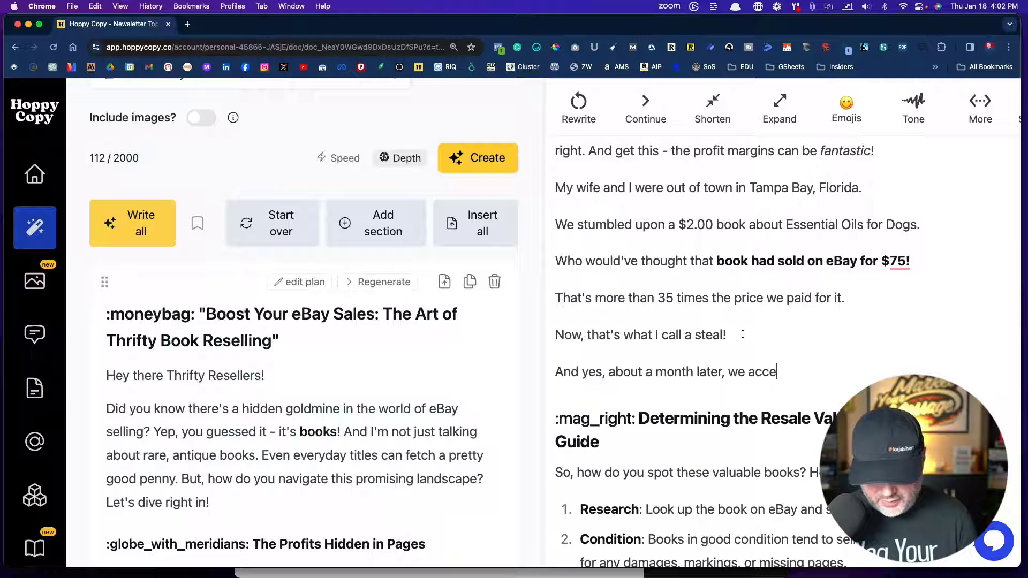
pyautogui.write('pted an offer and sold')
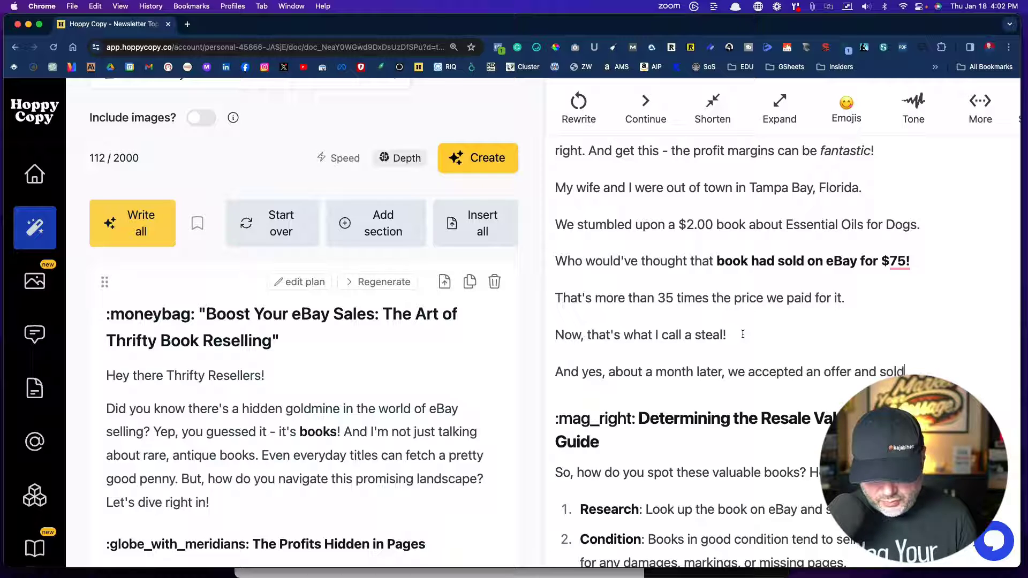
pyautogui.write(' the book for $62')
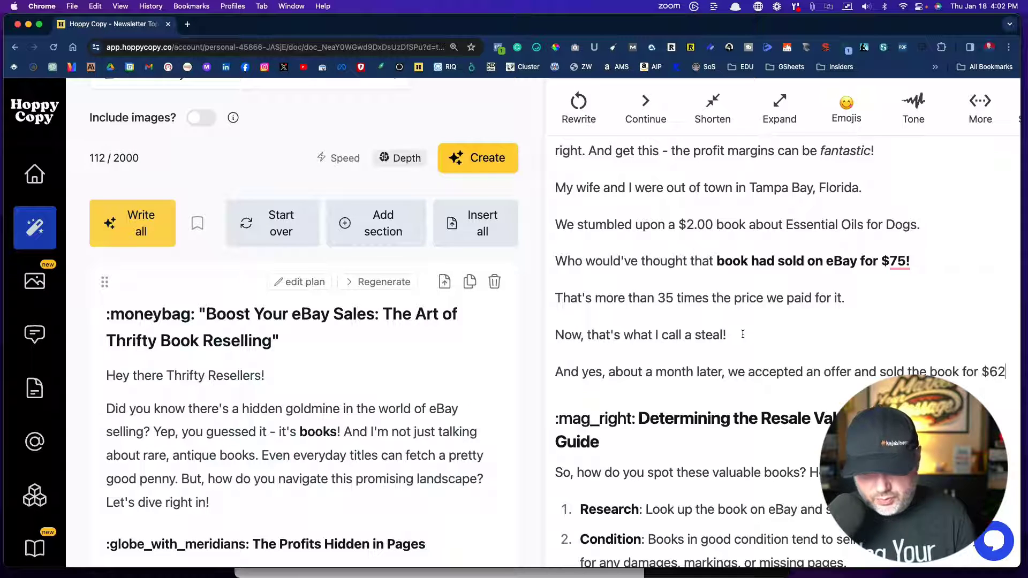
pyautogui.write('.')
# Read through the edited newsletter down to 'Happy selling!' and back up toward the title.
pyautogui.scroll(-1, 776, 316)
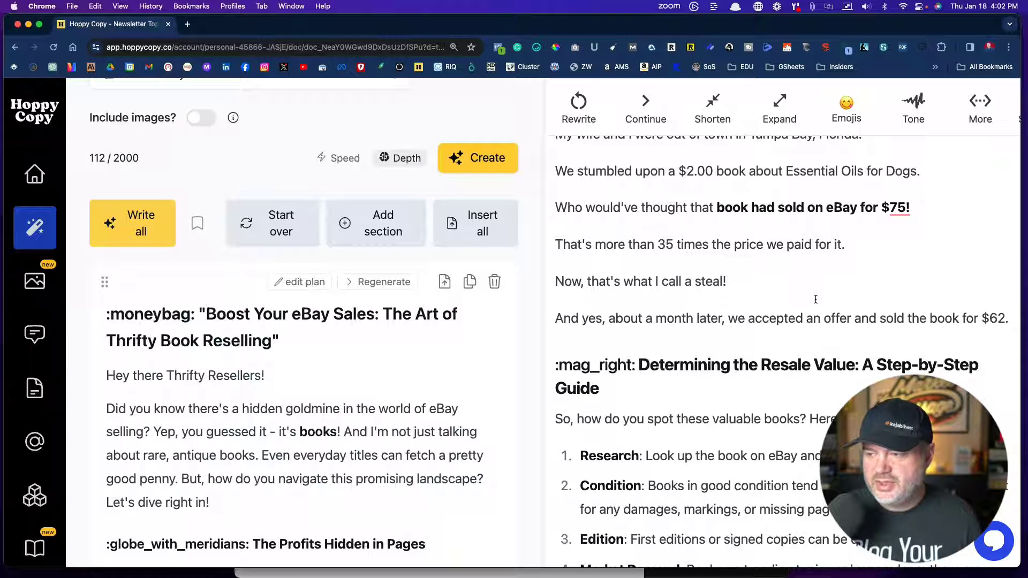
pyautogui.scroll(-3, 816, 299)
pyautogui.scroll(-5, 815, 299)
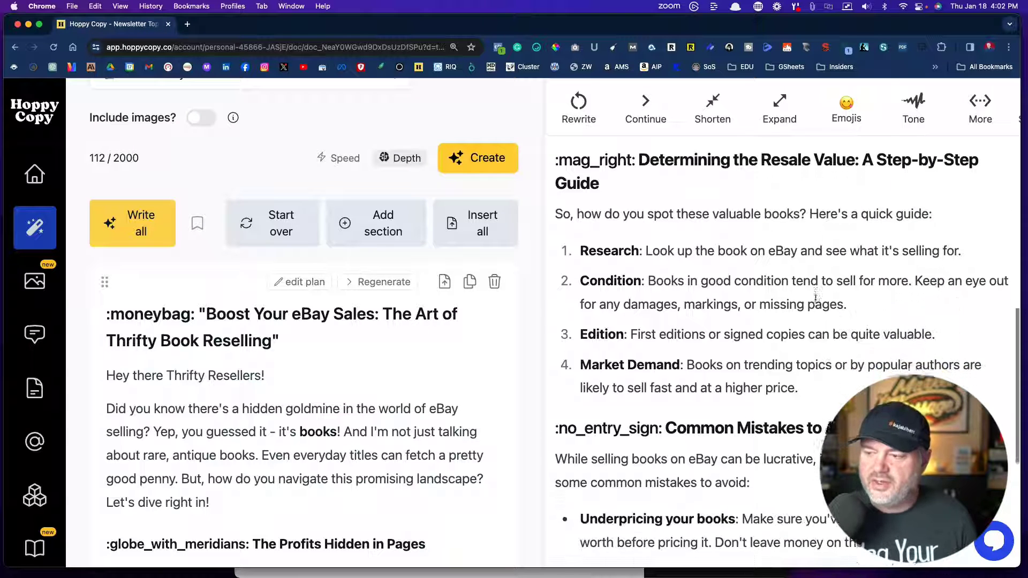
pyautogui.scroll(-2, 816, 299)
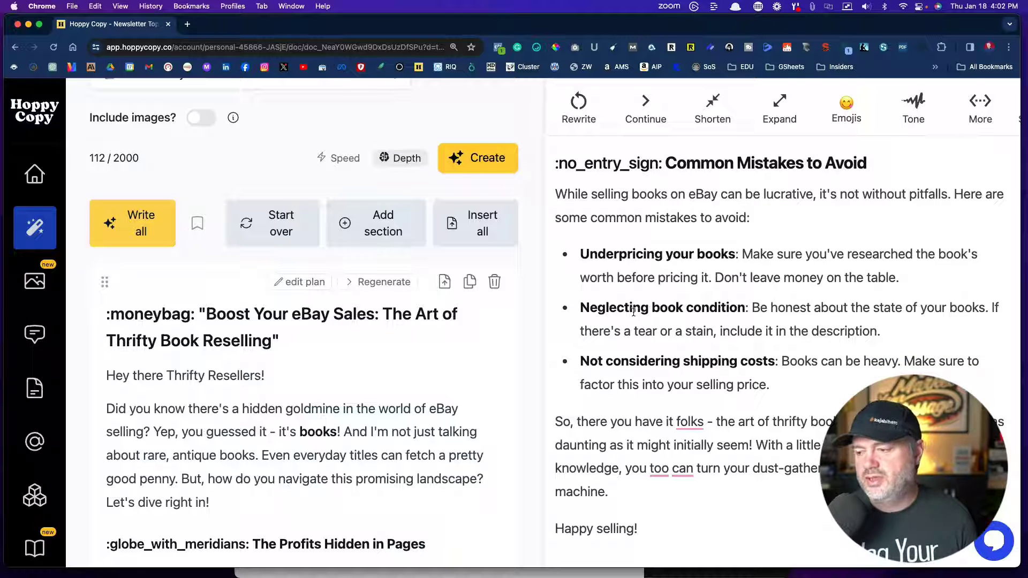
pyautogui.scroll(-1, 739, 316)
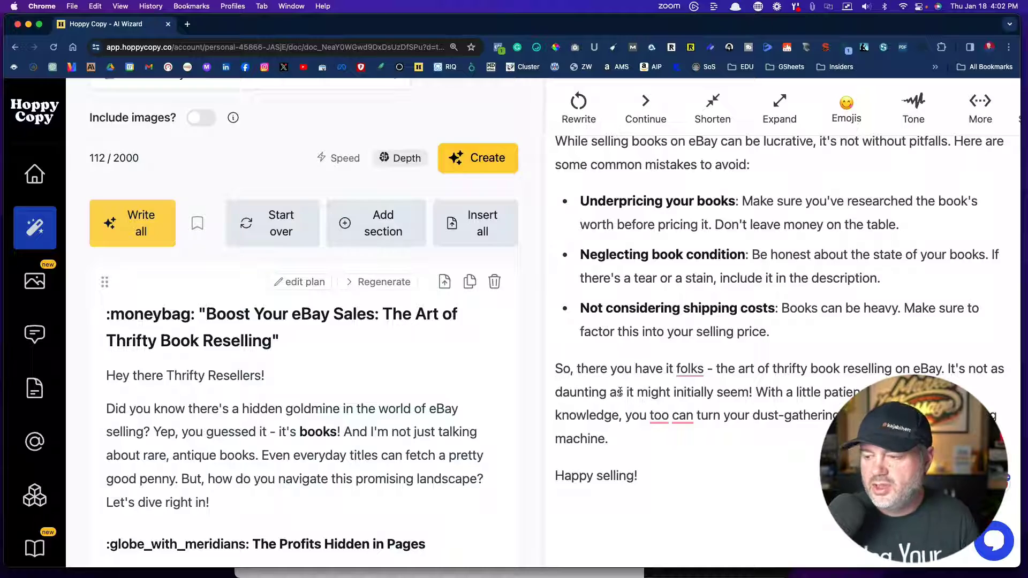
pyautogui.scroll(10, 620, 392)
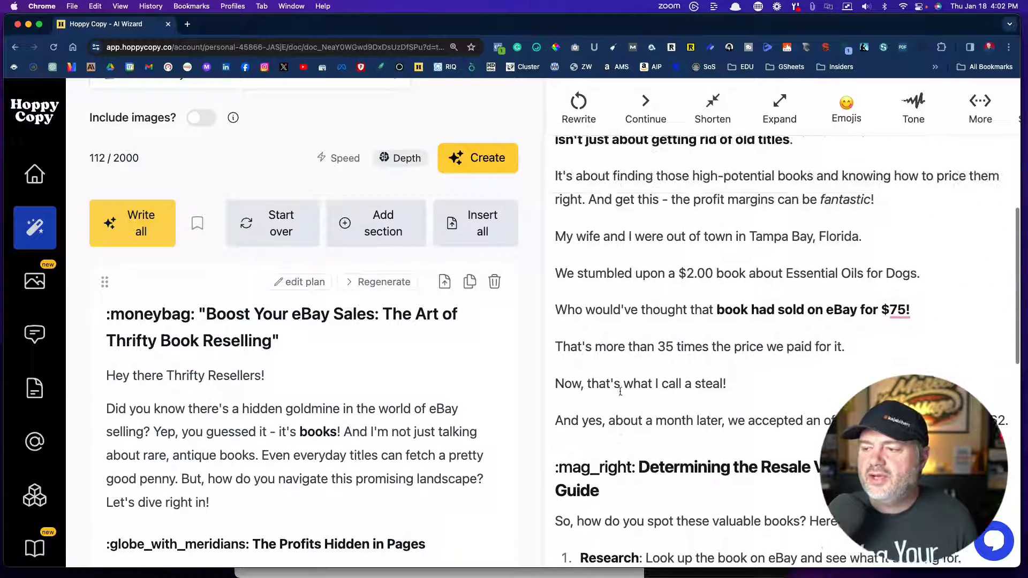
pyautogui.scroll(7, 620, 392)
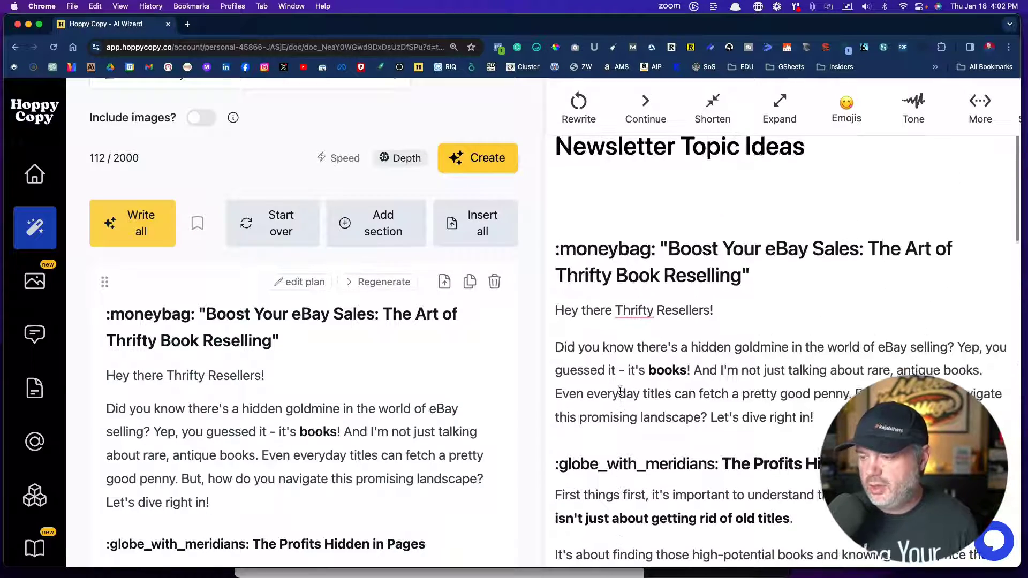
pyautogui.scroll(1, 620, 392)
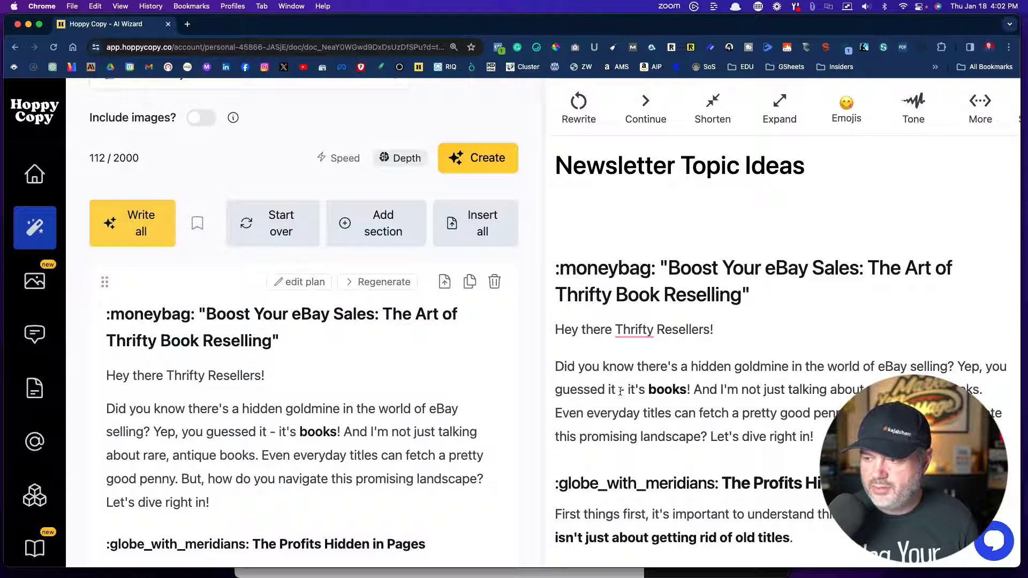